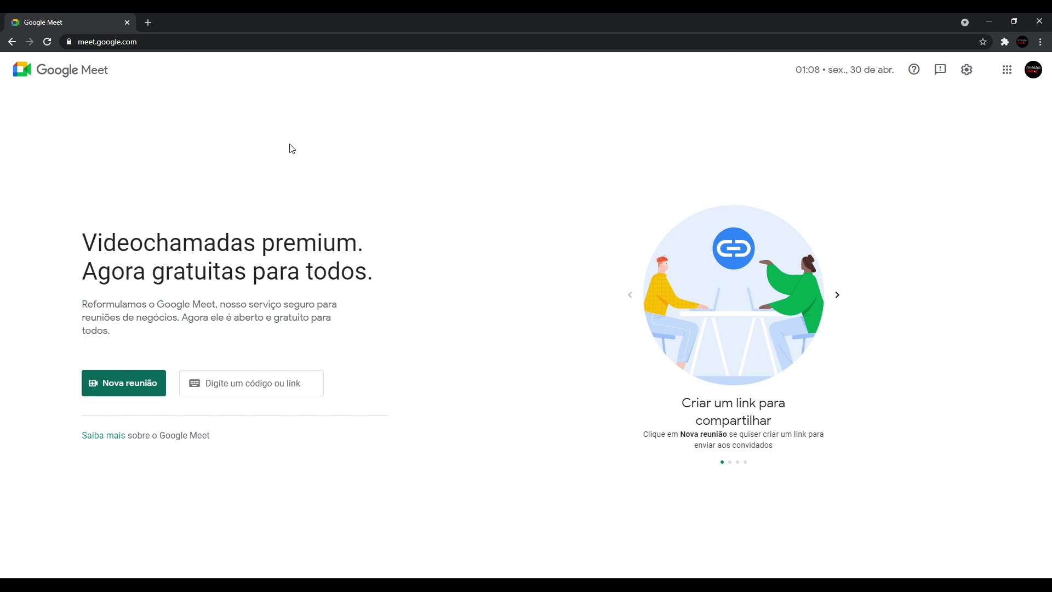
Start an instant meeting in Google Meet
left_click(143, 383)
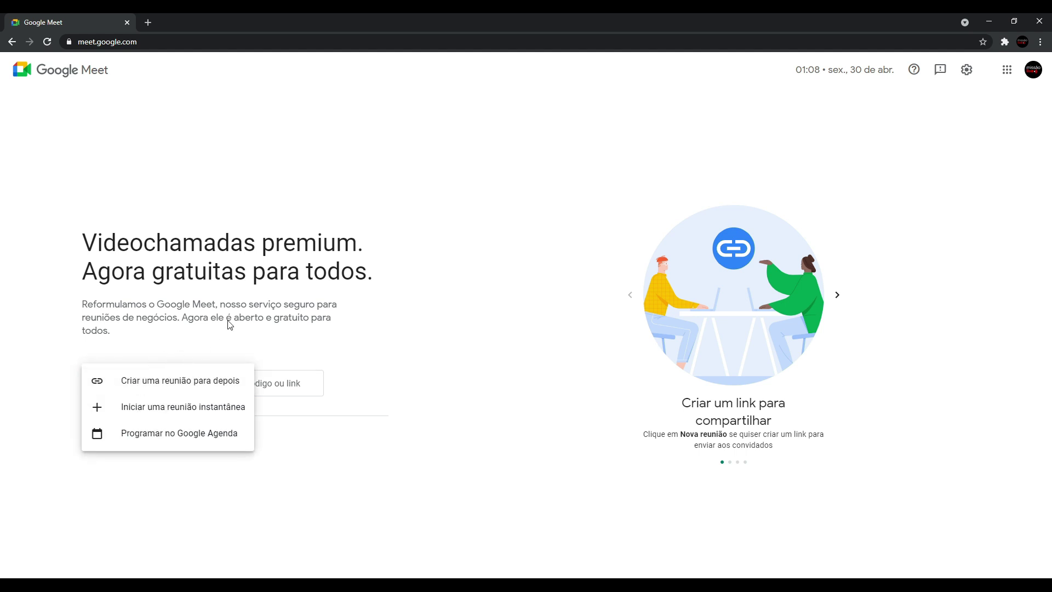
left_click(348, 306)
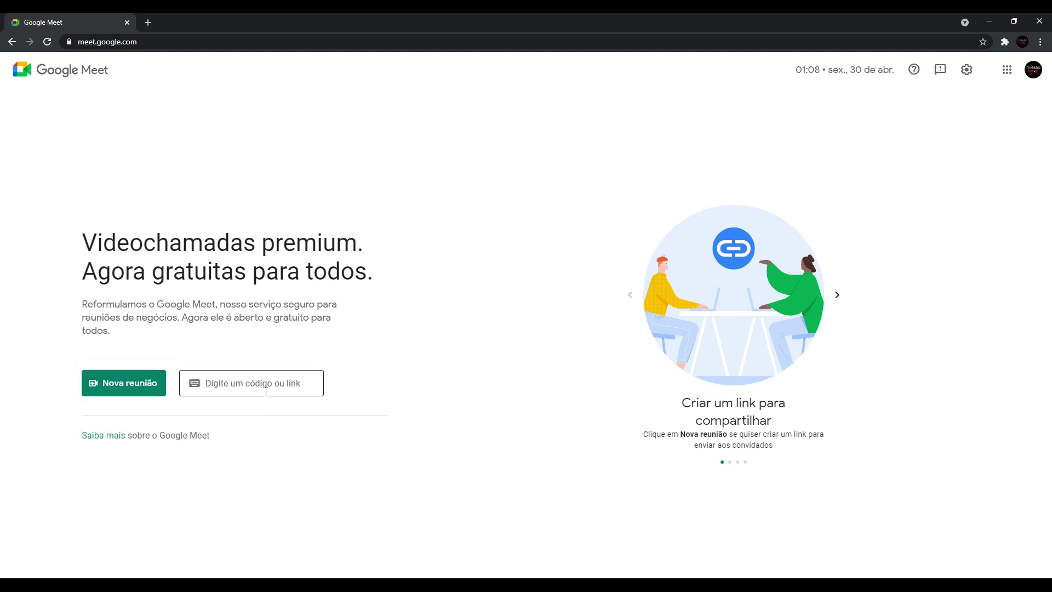
left_click(128, 384)
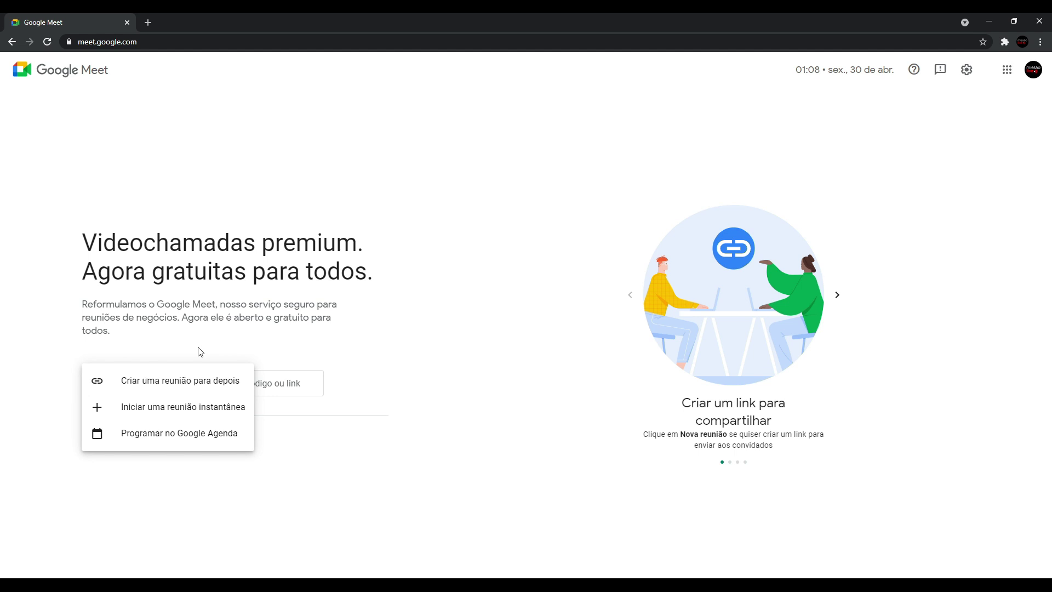
left_click(180, 409)
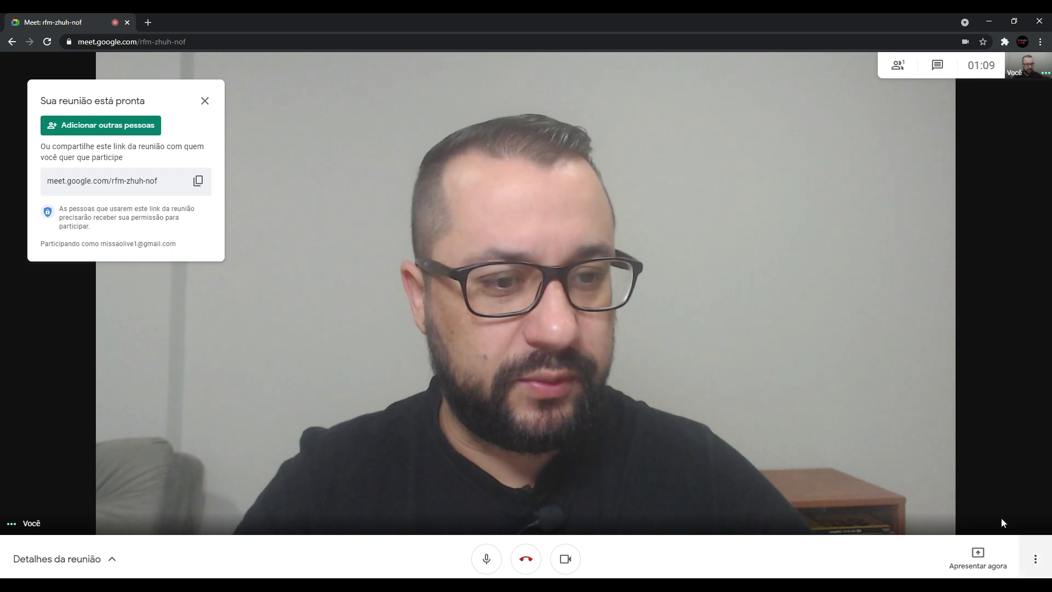
Open the meeting's settings and review the available microphone and speaker devices, keeping the selected ones
left_click(1035, 558)
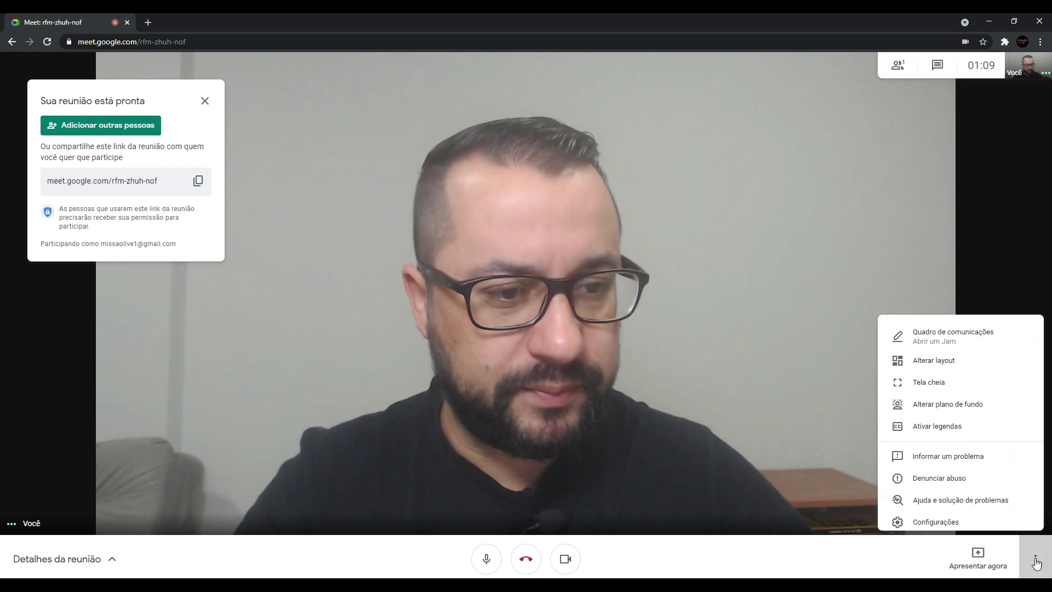
left_click(959, 509)
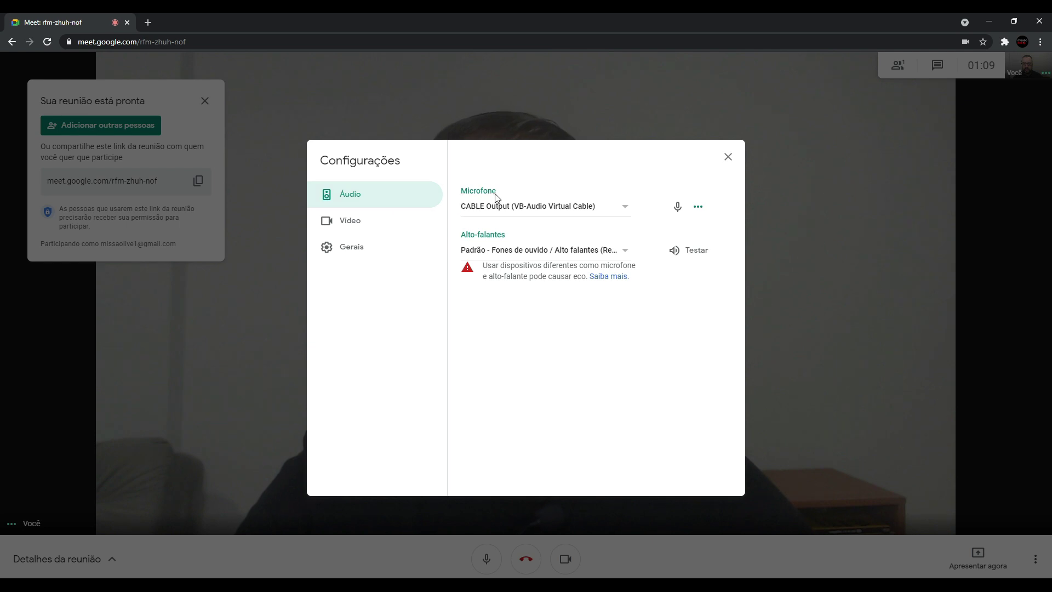
left_click(540, 210)
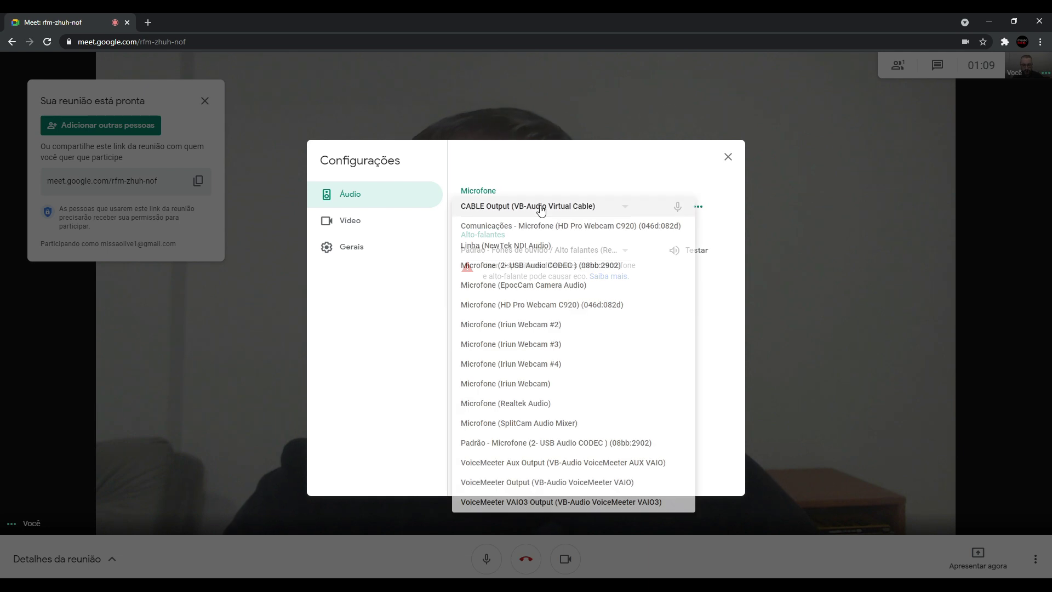
left_click(569, 174)
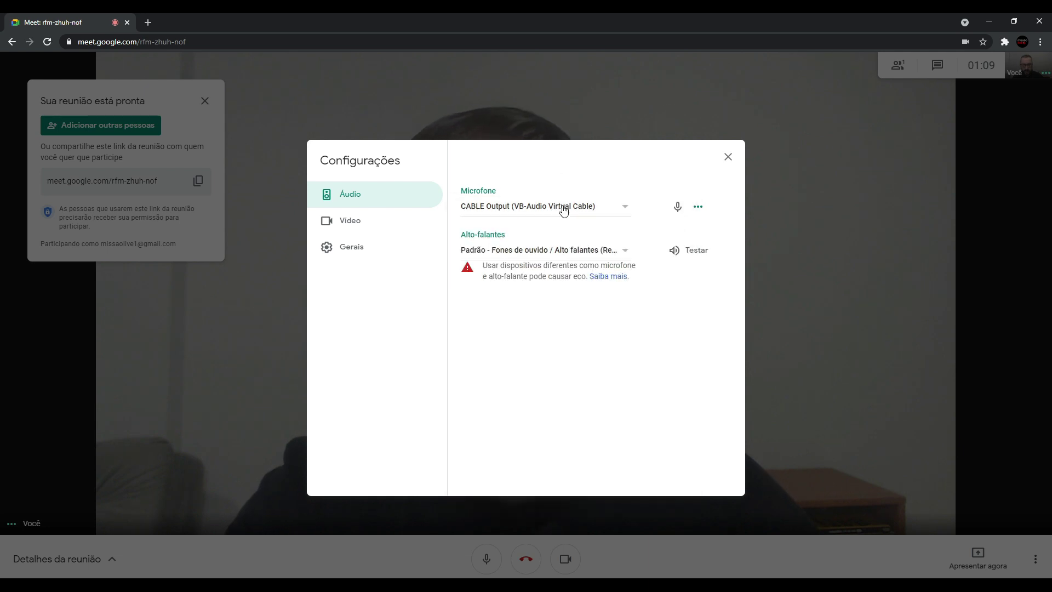
left_click(536, 254)
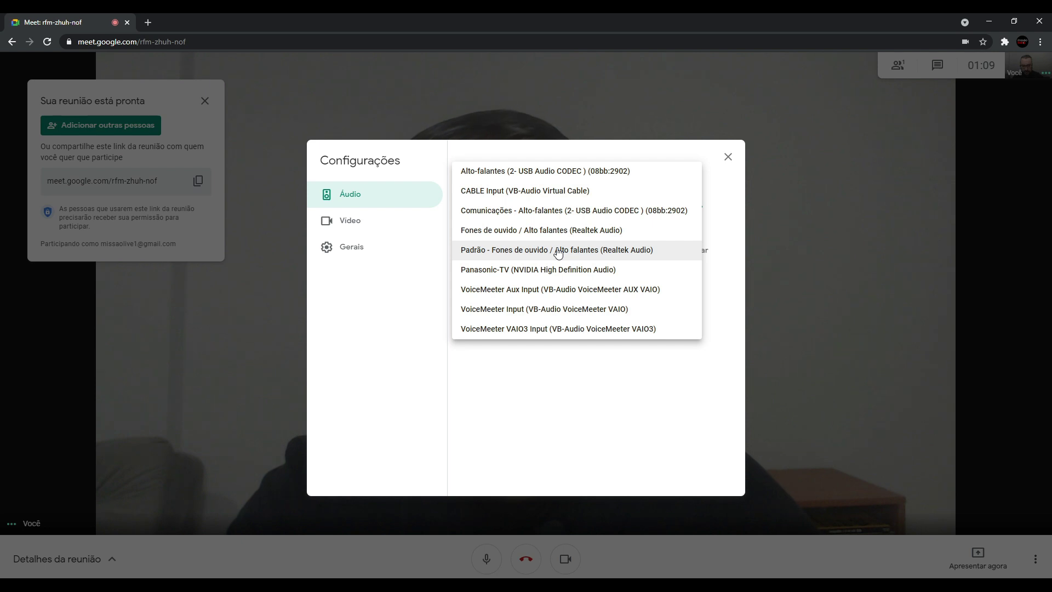
left_click(545, 253)
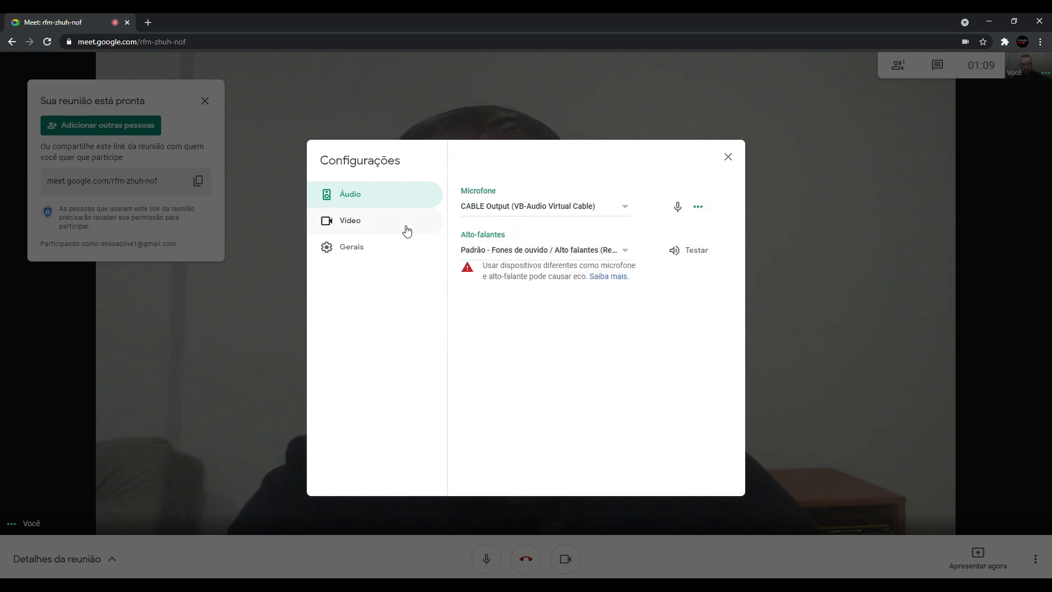
Try Alta definição (720p) as maximum output resolution in the video settings, restore Automático for output and input, and close the settings
left_click(353, 227)
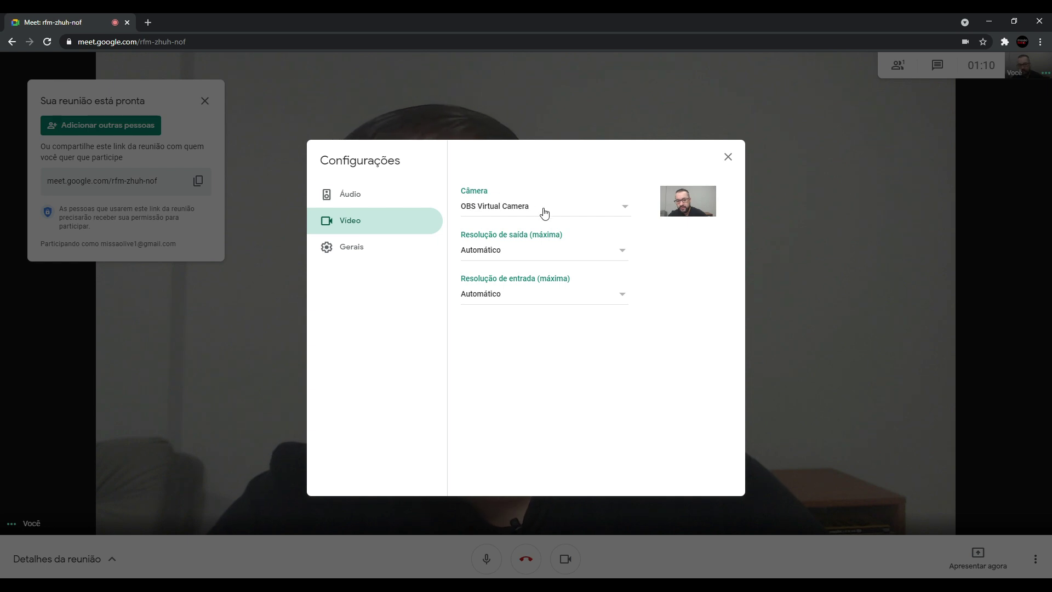
left_click(511, 253)
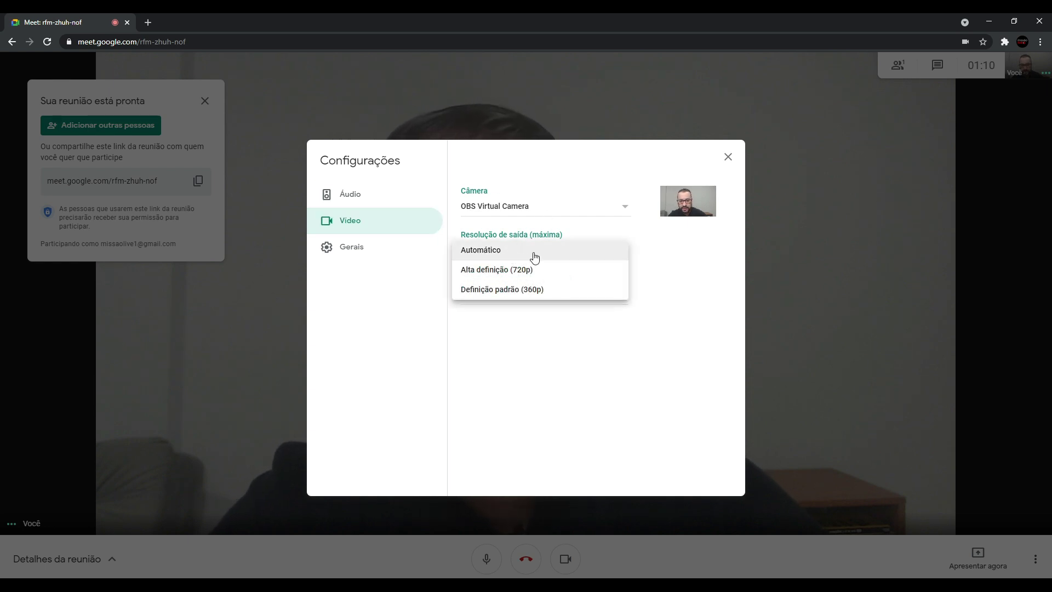
left_click(521, 270)
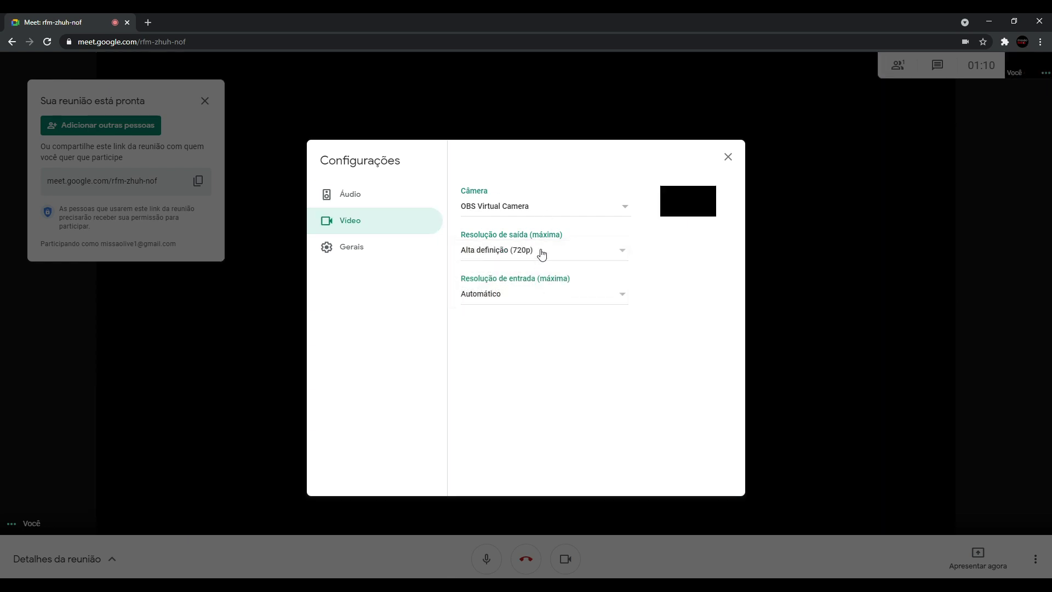
left_click(509, 294)
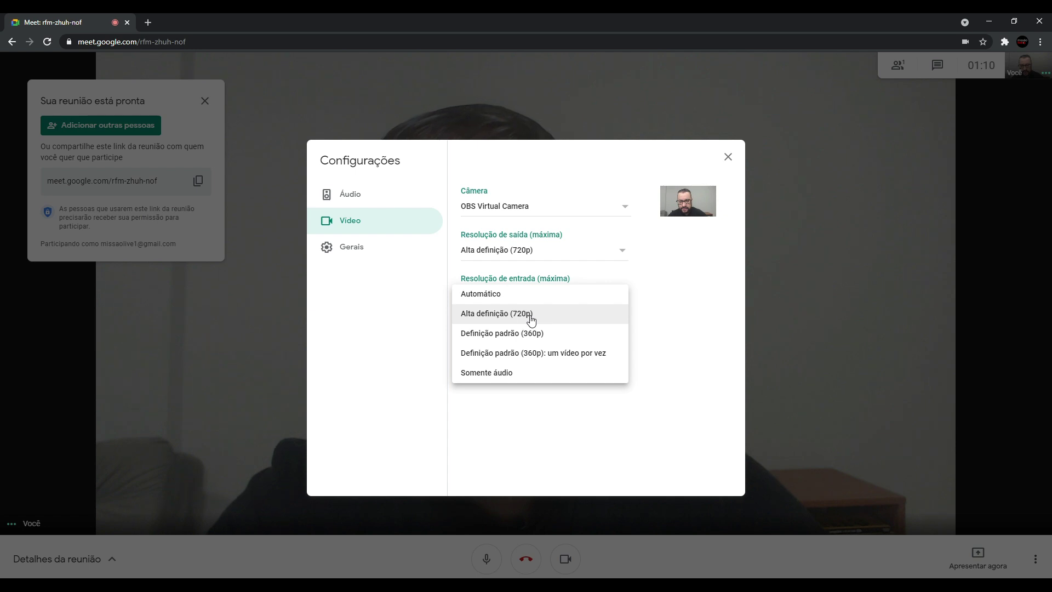
left_click(595, 300)
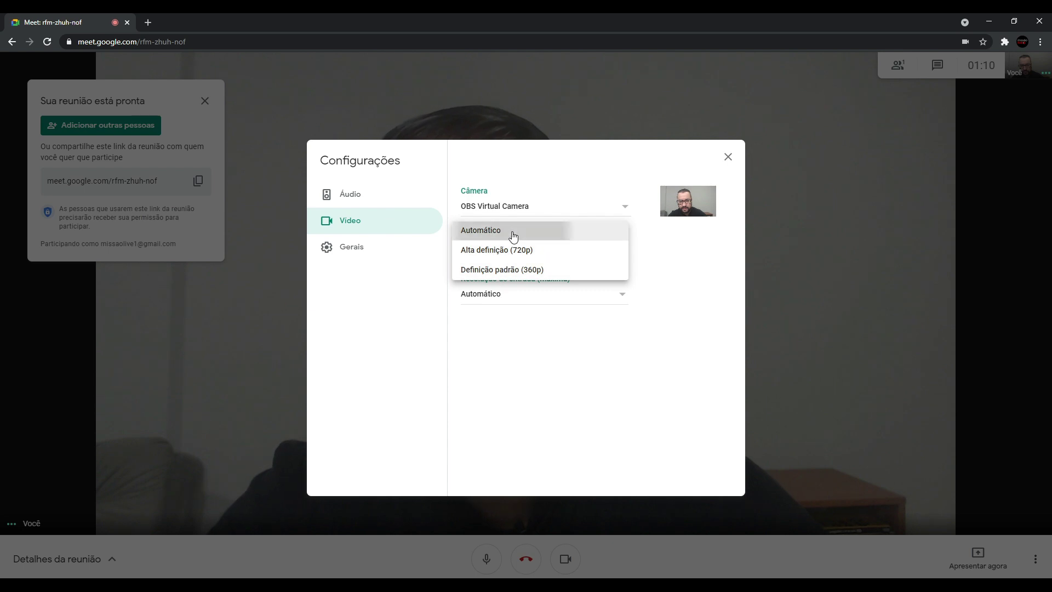
left_click(512, 232)
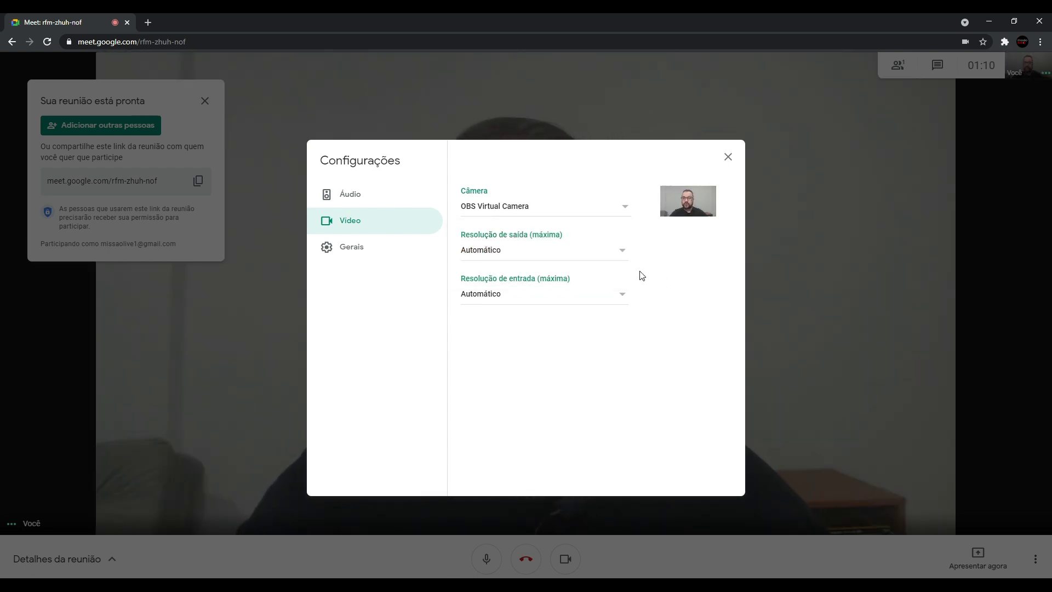
left_click(728, 157)
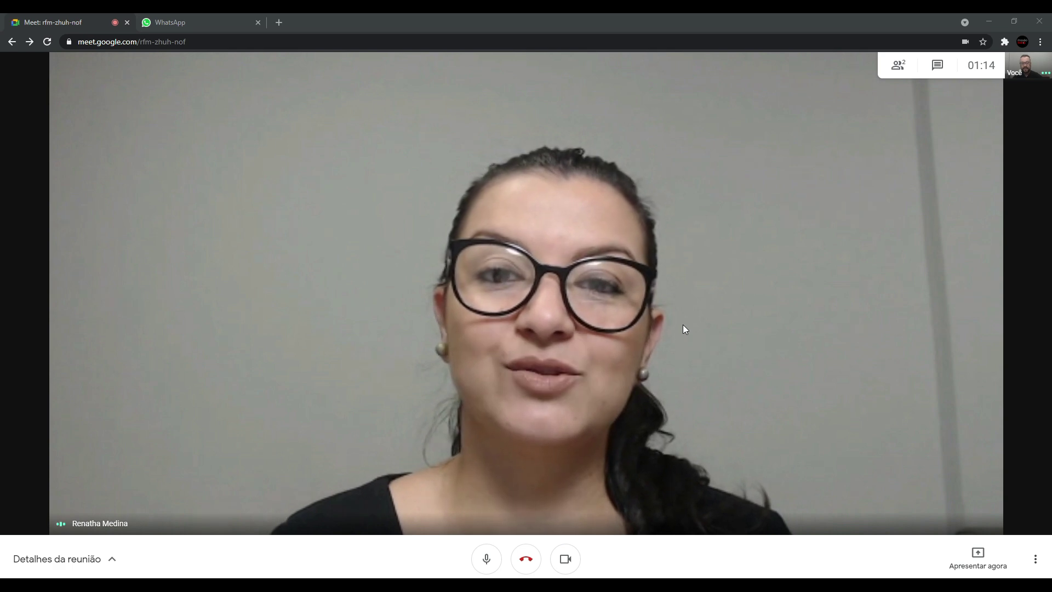
Show your own video as a tile beside the other participant
mouse_move(1016, 66)
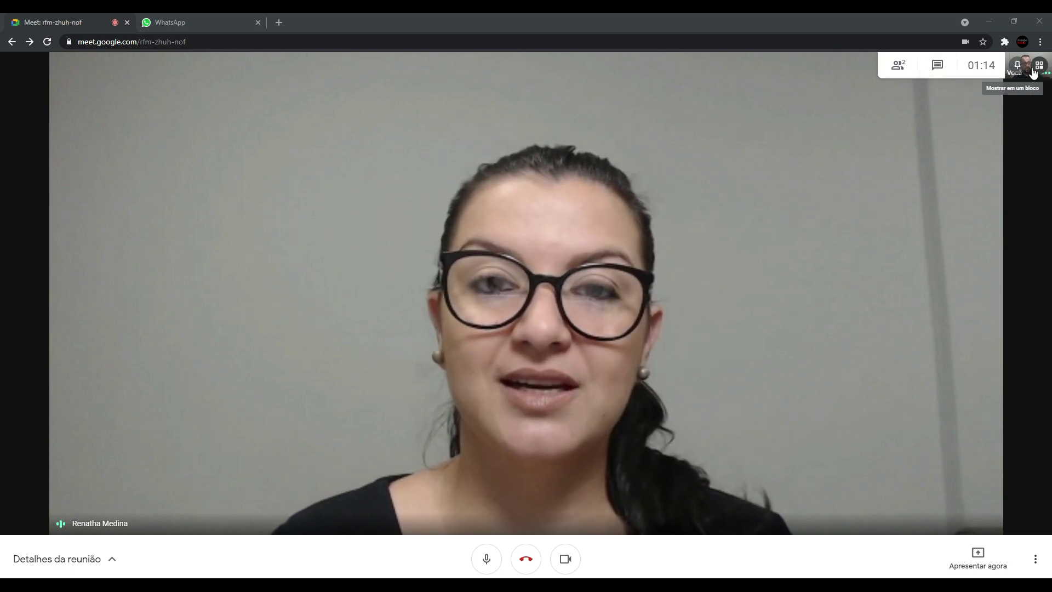
left_click(1039, 67)
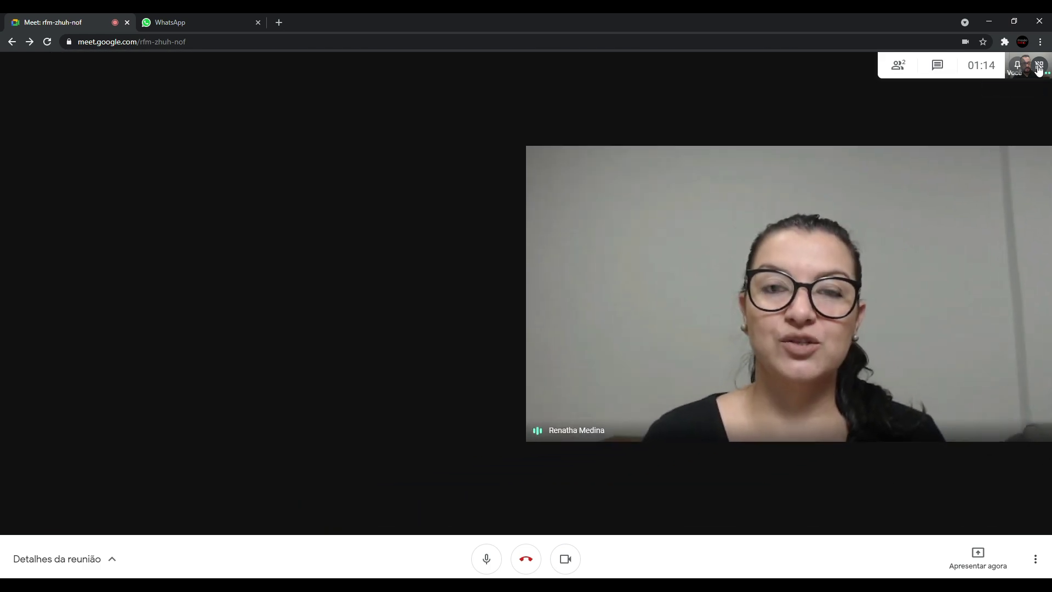
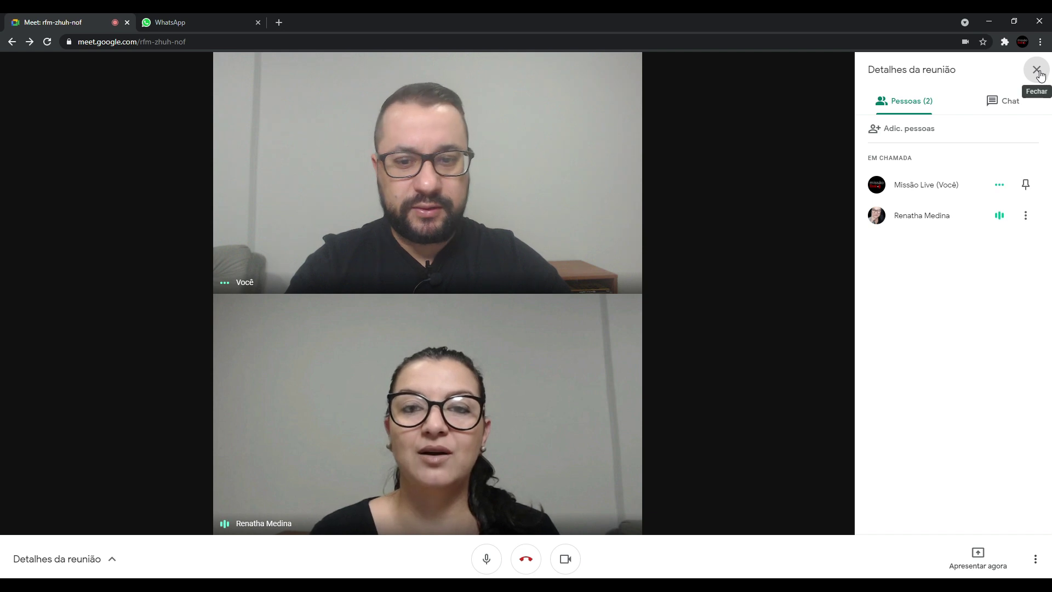
Review the other participant's mute, pin and remove options in the people list, then close the list
left_click(998, 215)
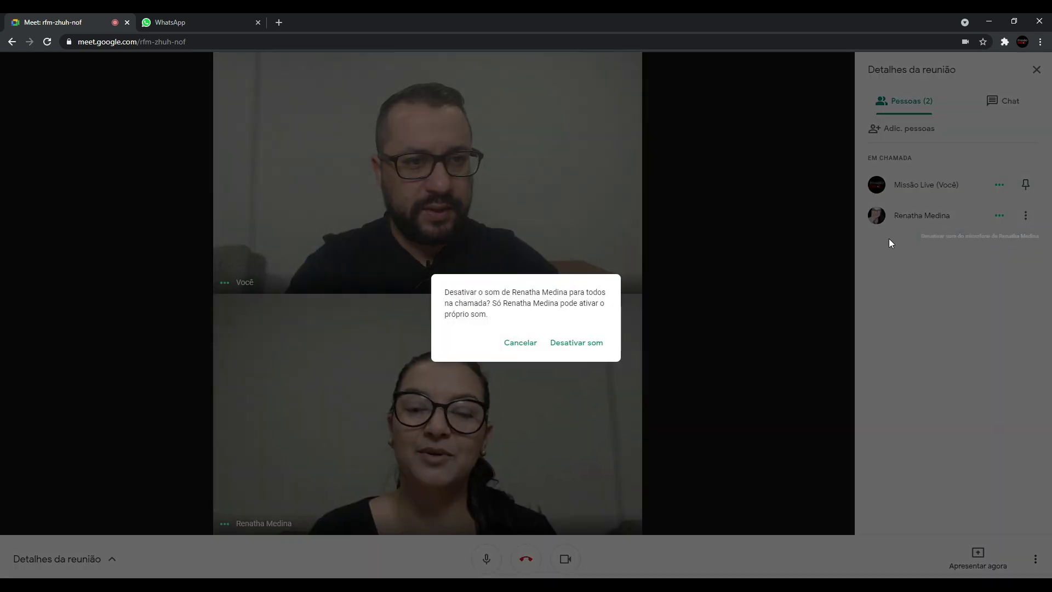
left_click(553, 342)
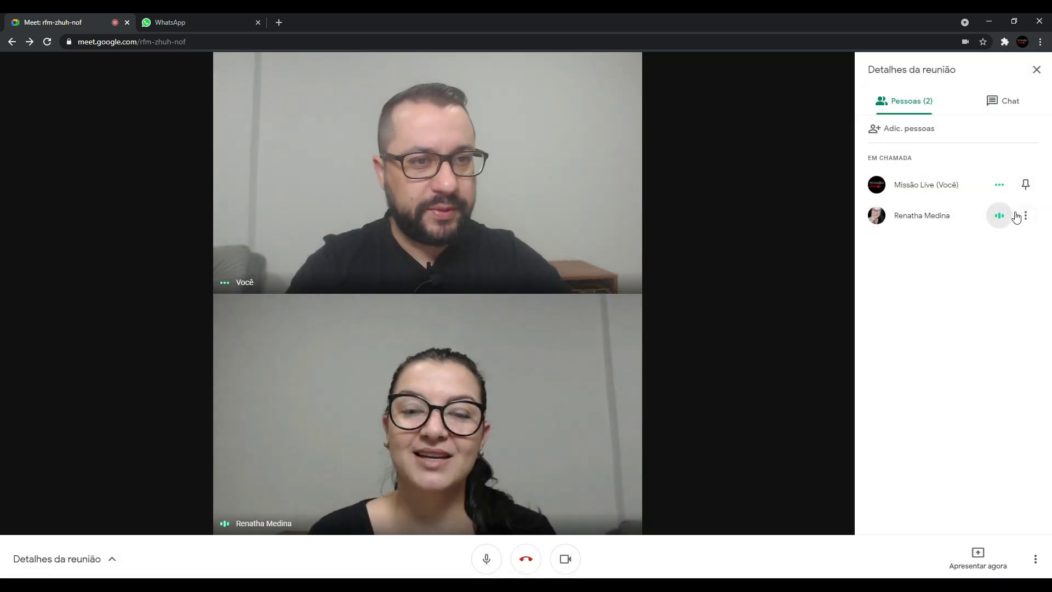
left_click(1031, 219)
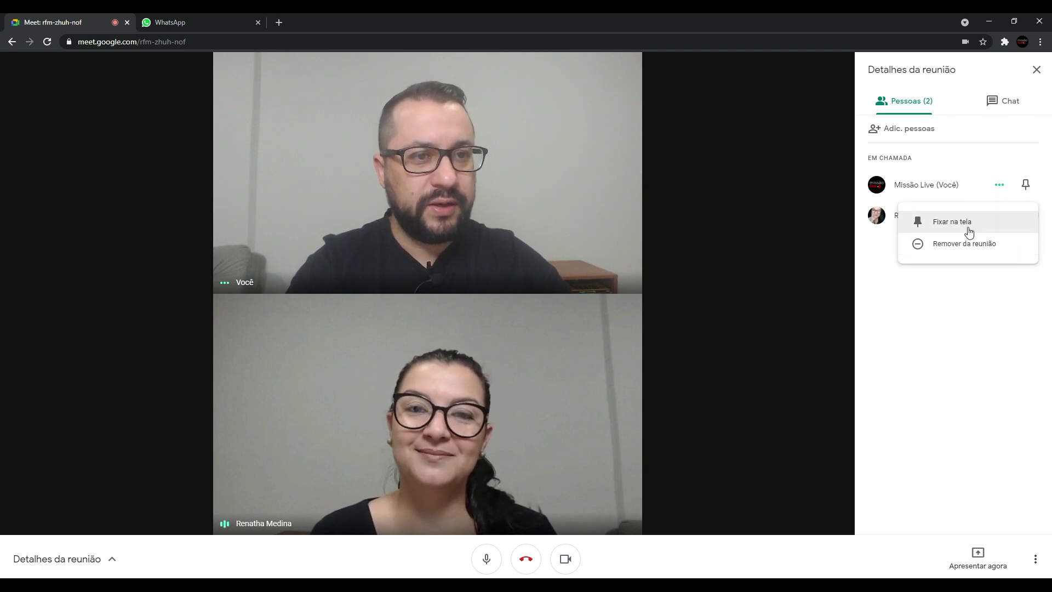
left_click(1001, 372)
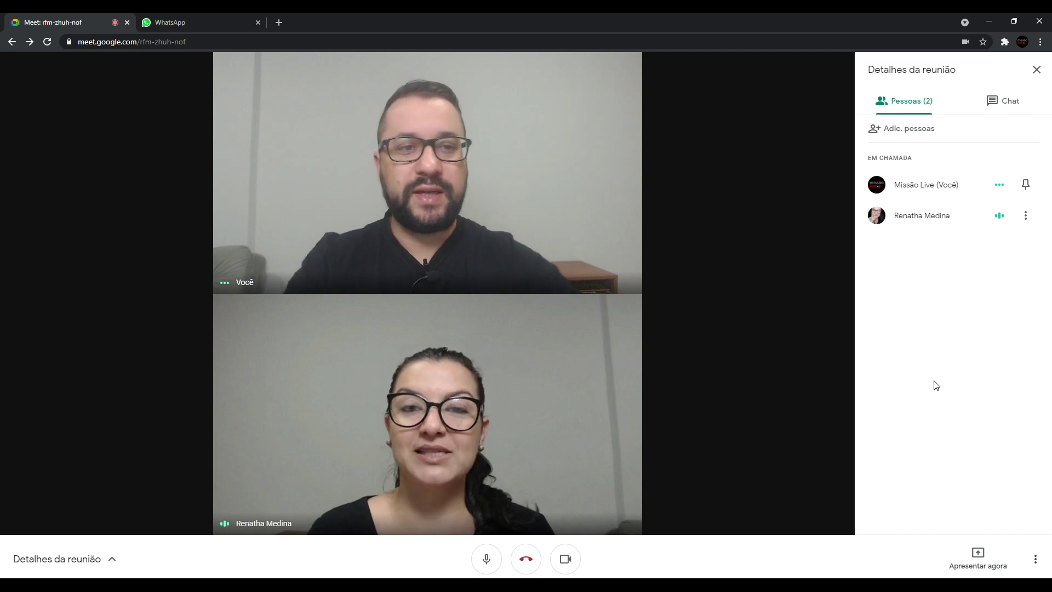
left_click(1037, 73)
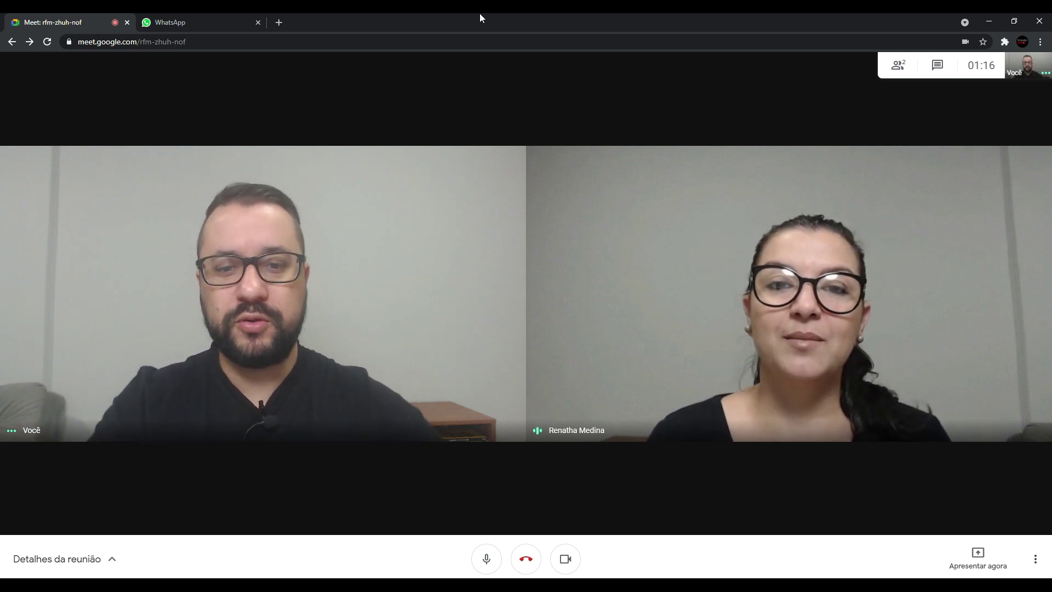
Pin the other participant's video so it fills the main meeting view
mouse_move(615, 182)
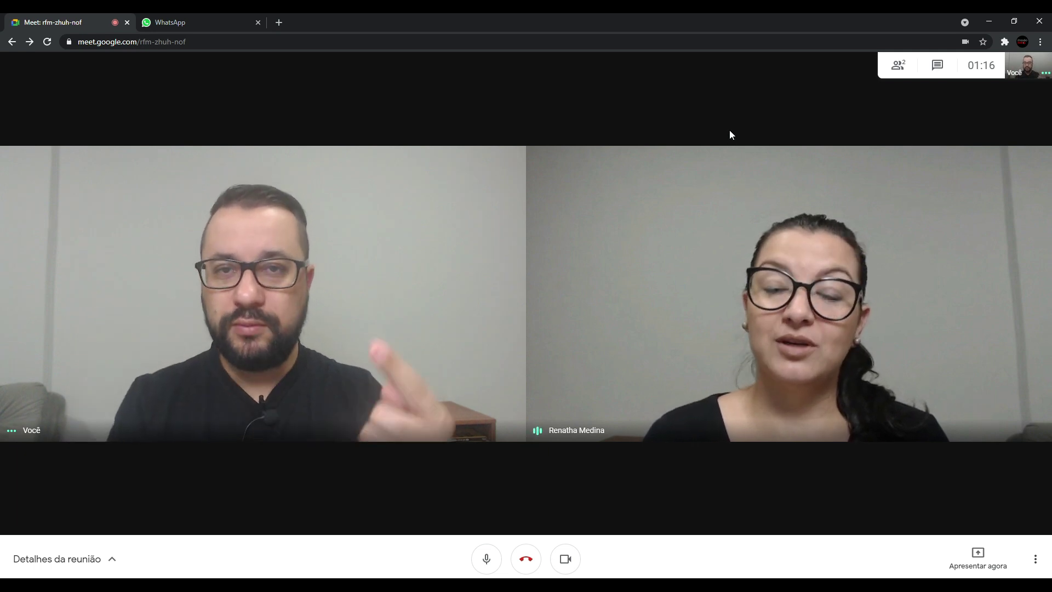
mouse_move(726, 244)
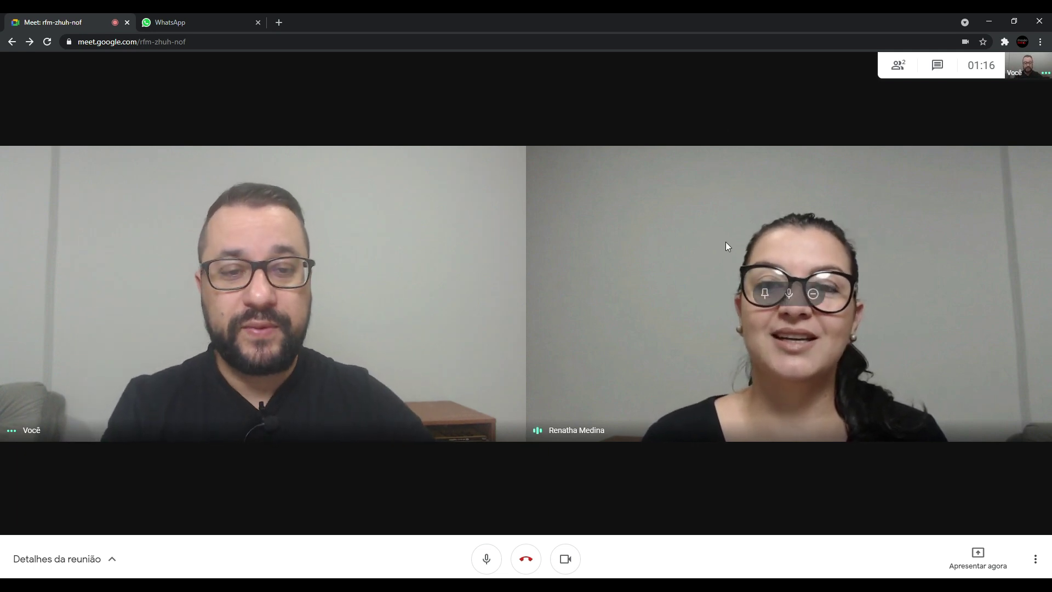
left_click(766, 294)
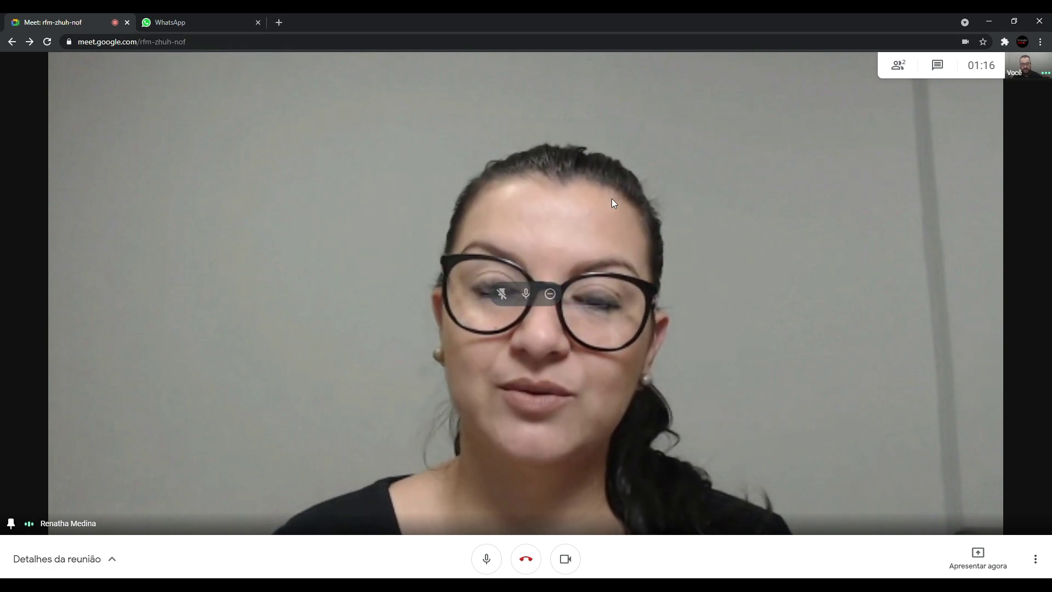
Try full-screen mode on the pinned participant's video and return to the normal browser window
key("F11")
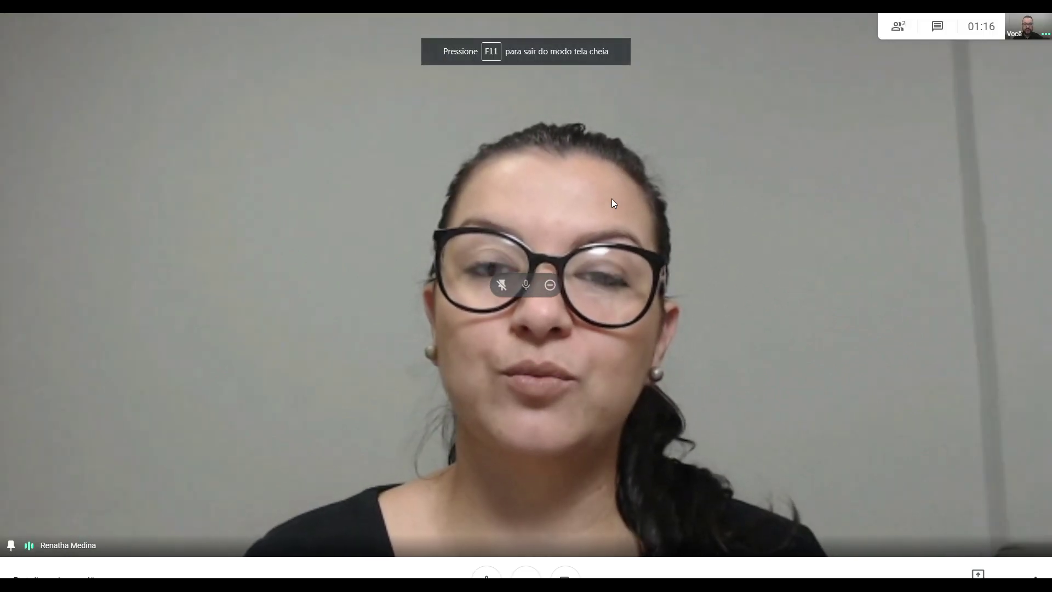
key("F11")
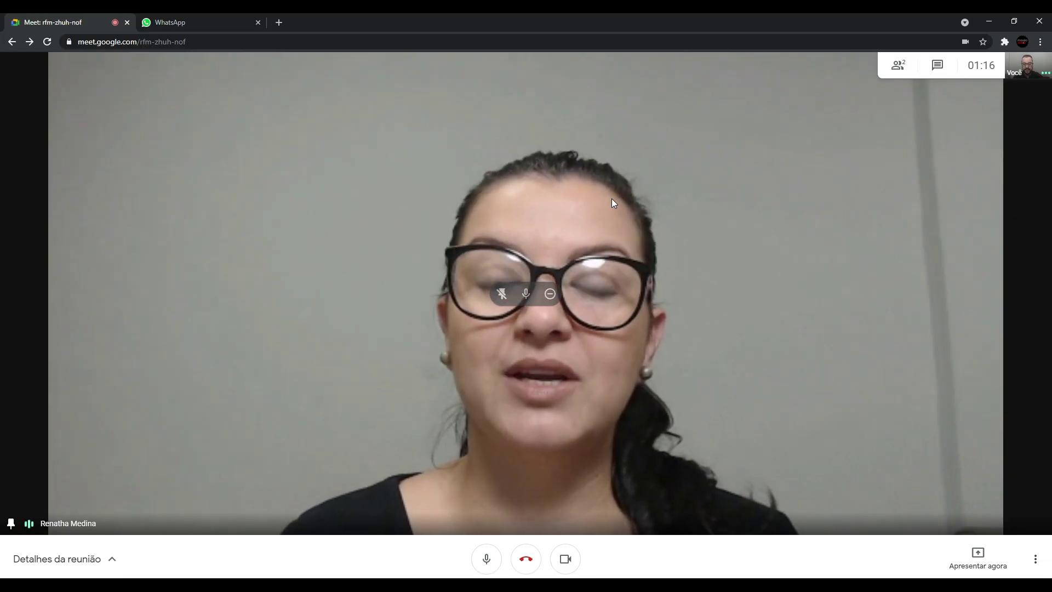
key("F11")
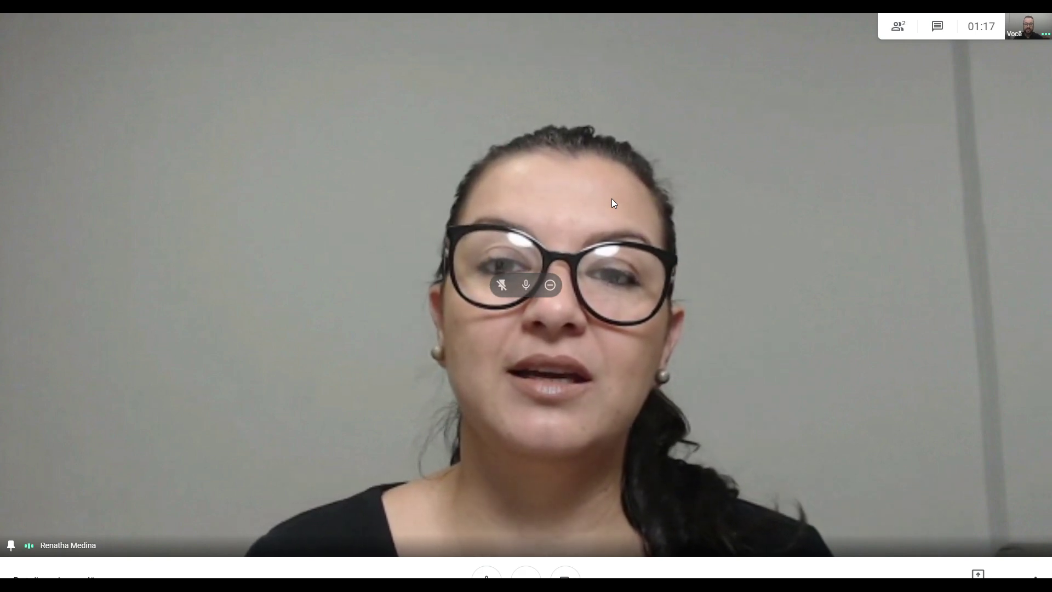
key("F11")
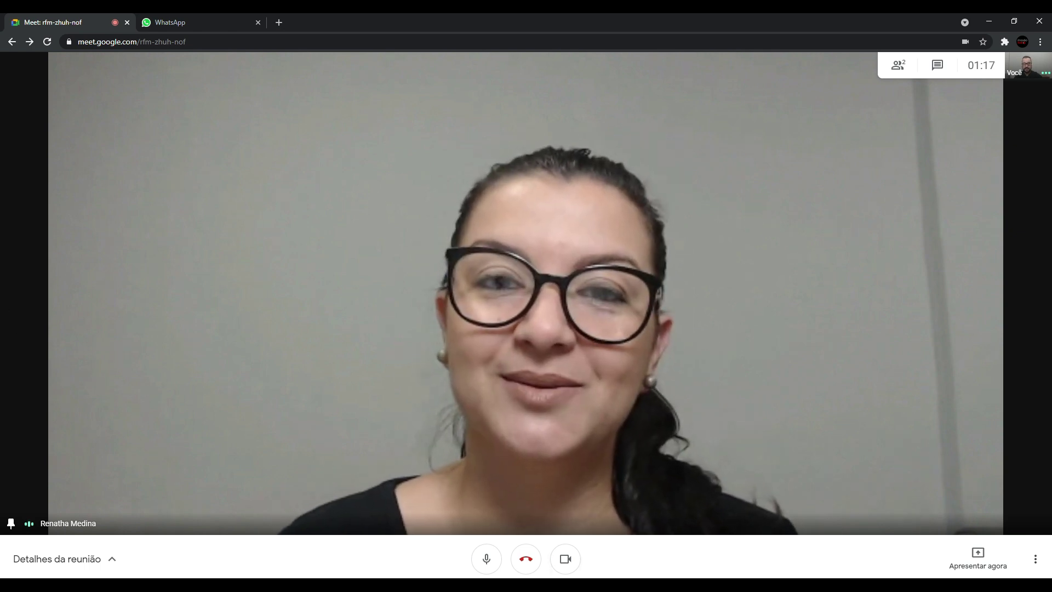
Switch to OBS Studio and add a new scene named "Meet palestrante"
key("alt+Tab")
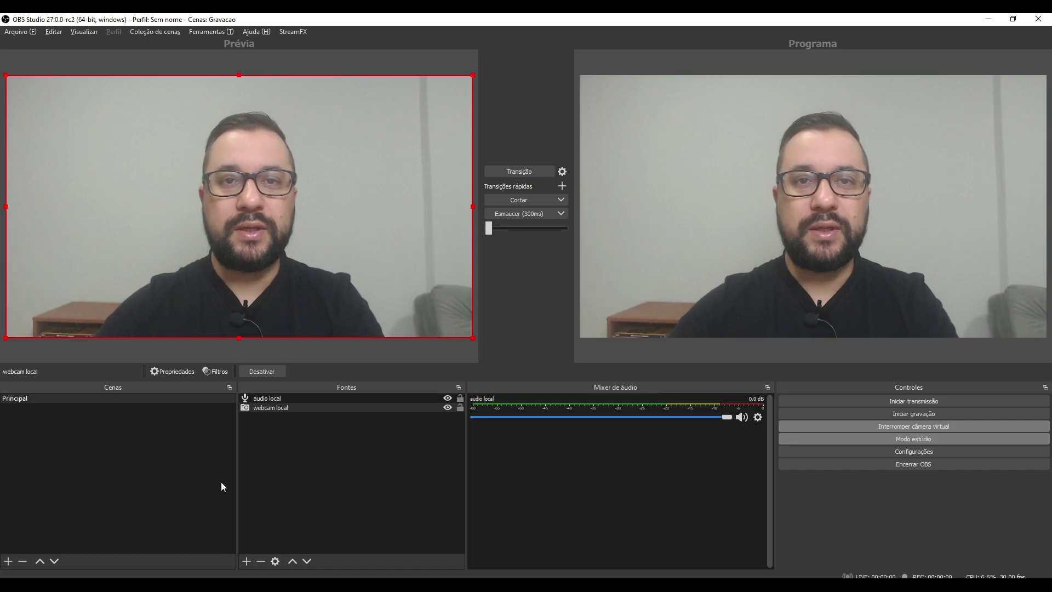
left_click(8, 561)
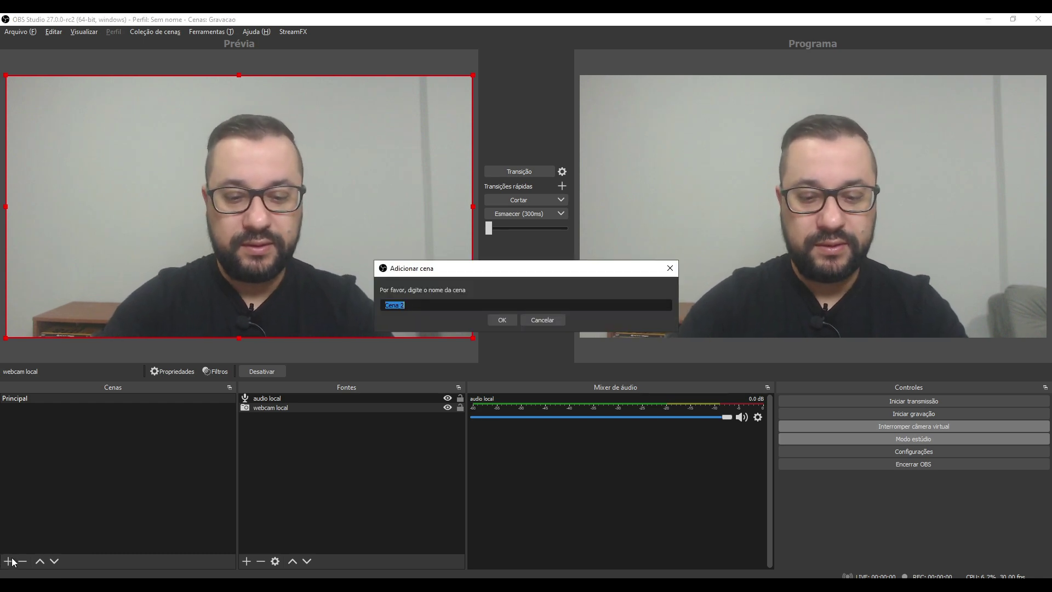
type("Meet pa")
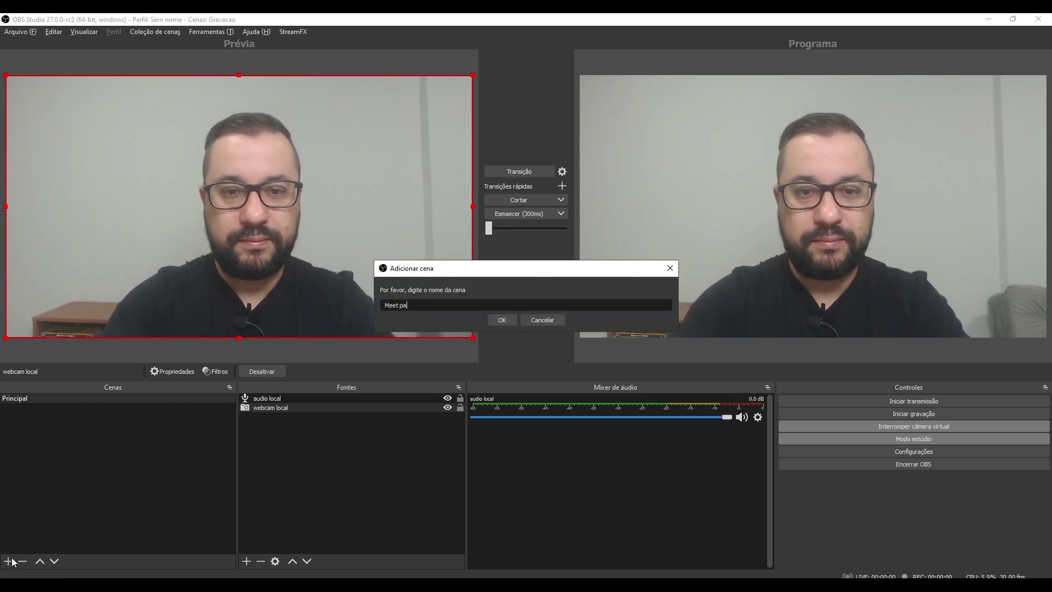
type("lestrante")
key("Return")
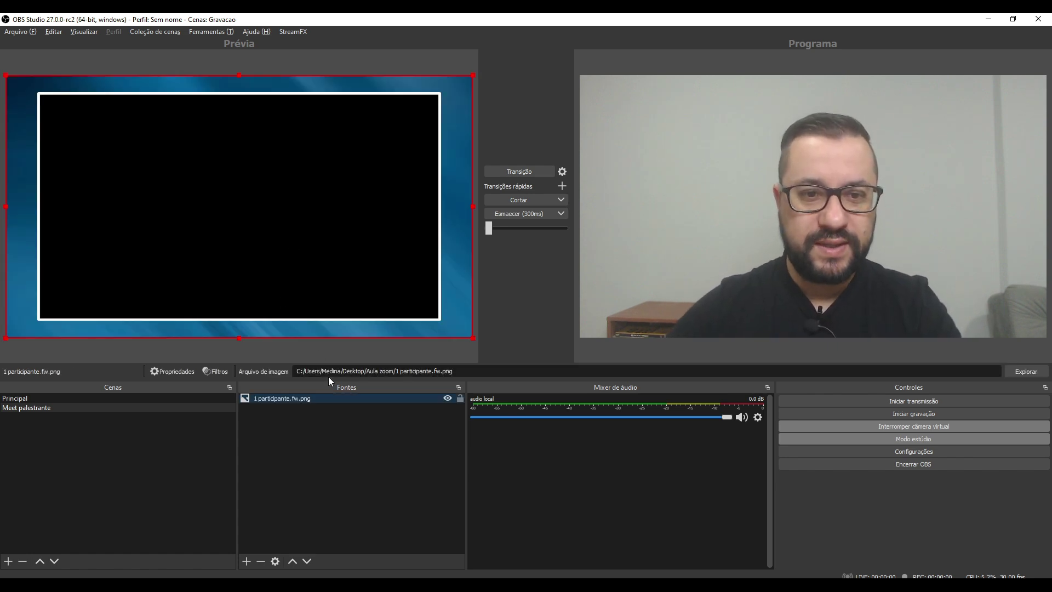
Lock the 1 participante.fw.png image source in the Meet palestrante scene
left_click(335, 447)
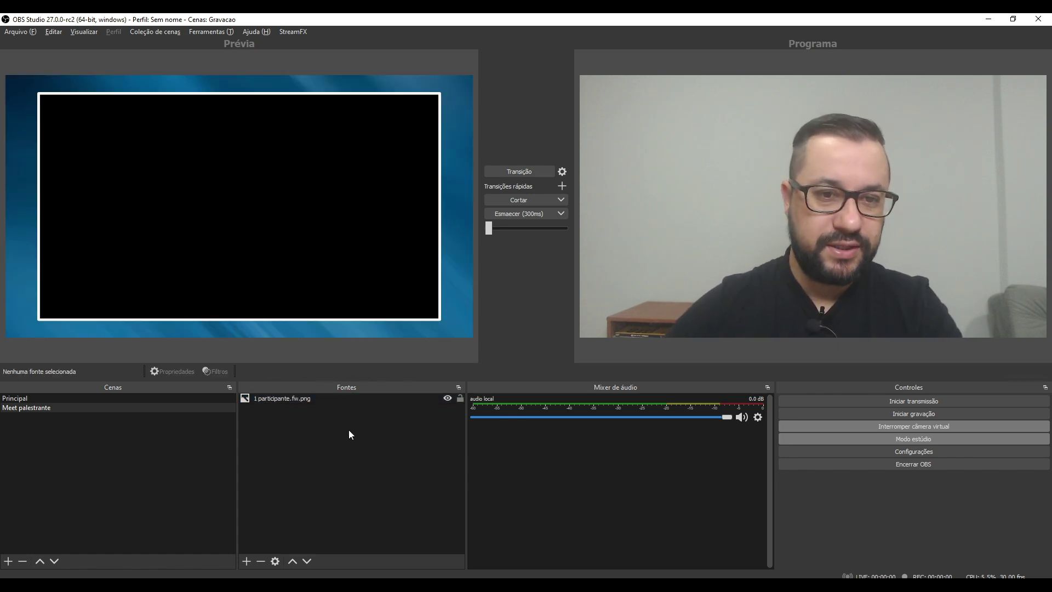
left_click(351, 399)
left_click(460, 398)
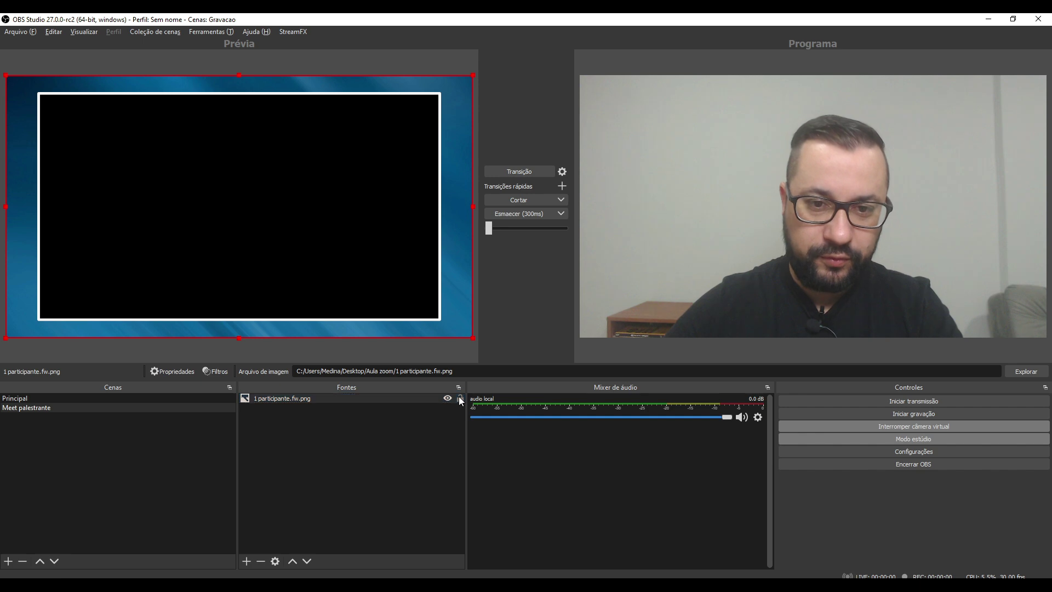
left_click(336, 437)
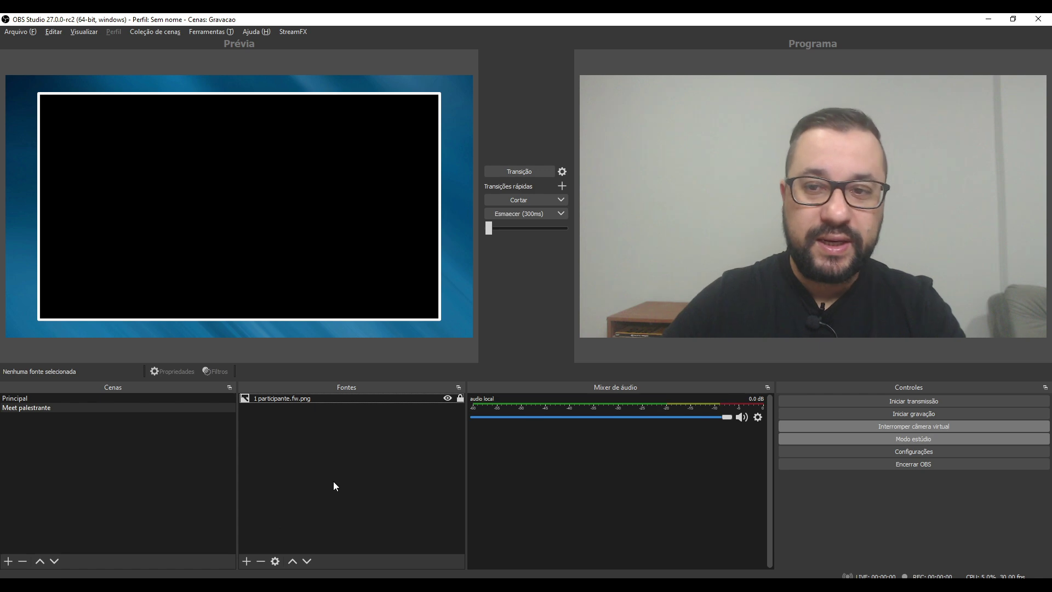
Check the browser hardware acceleration option in the advanced settings, then close the settings without changes
left_click(853, 452)
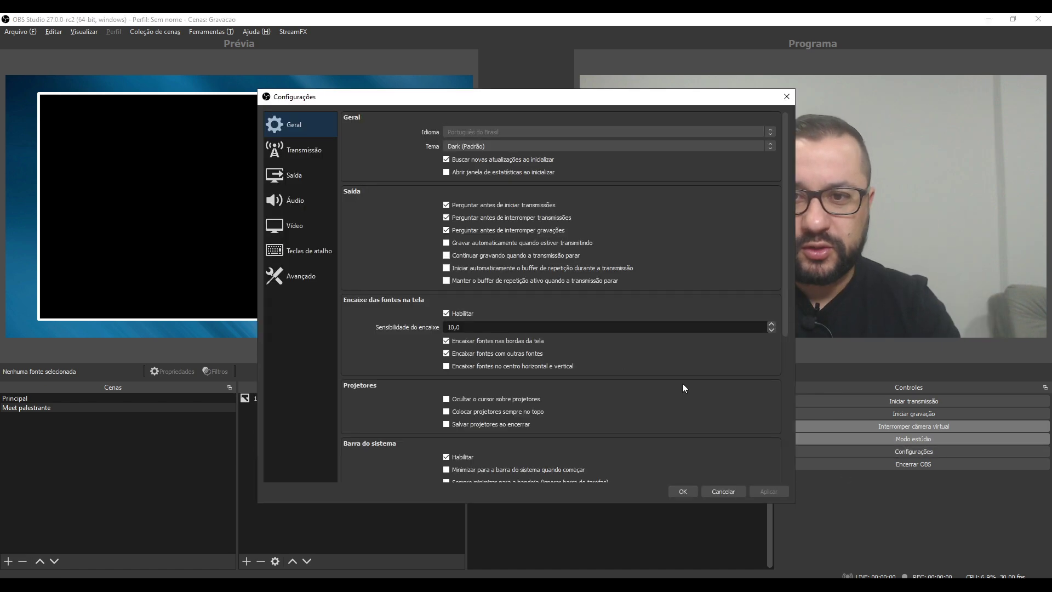
left_click_drag(586, 103, 380, 50)
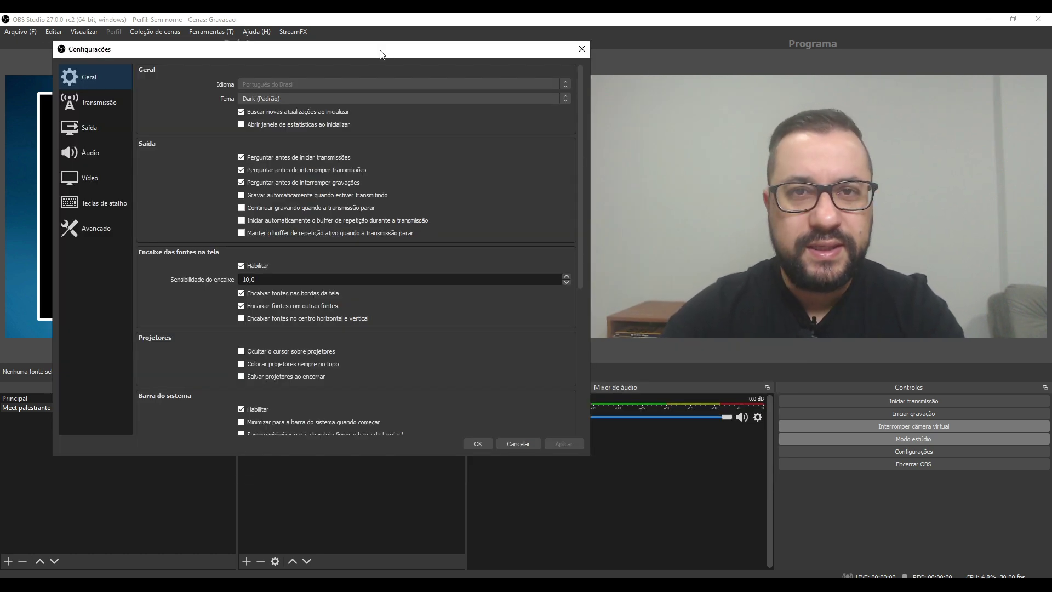
left_click(95, 230)
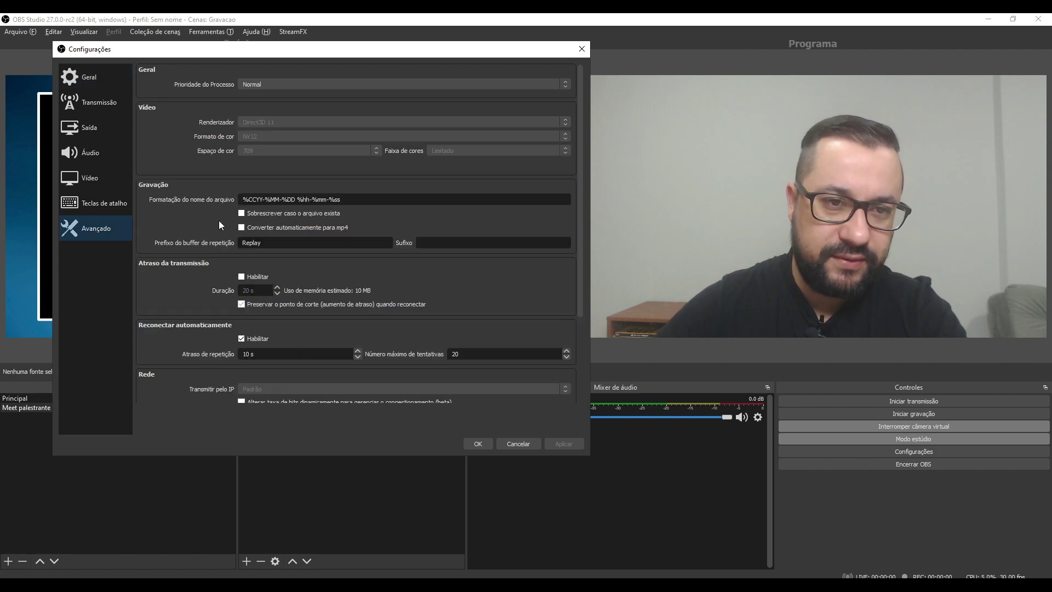
scroll(219, 220, "down", 5)
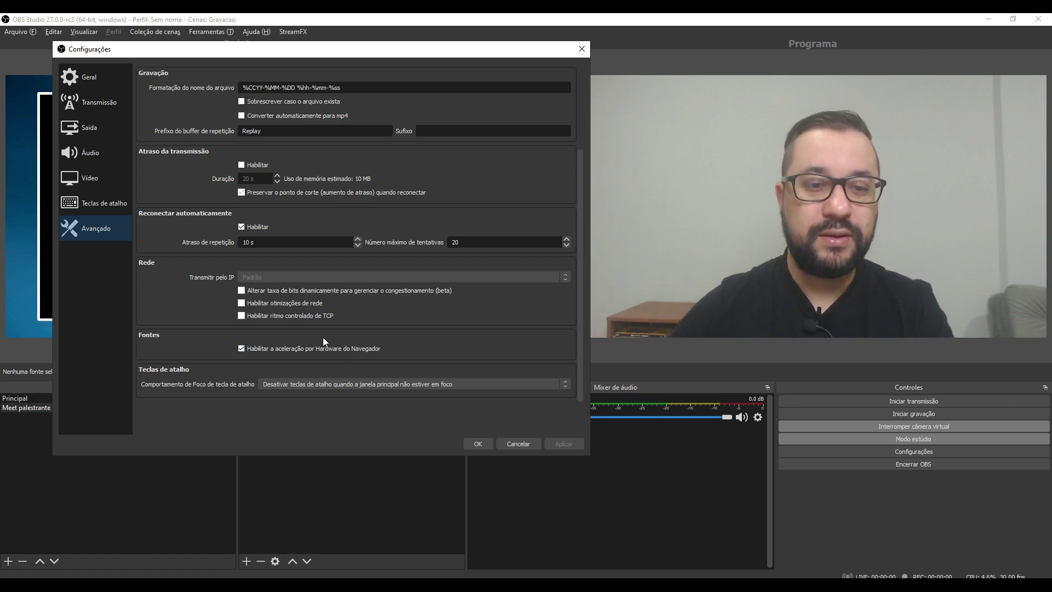
left_click(517, 443)
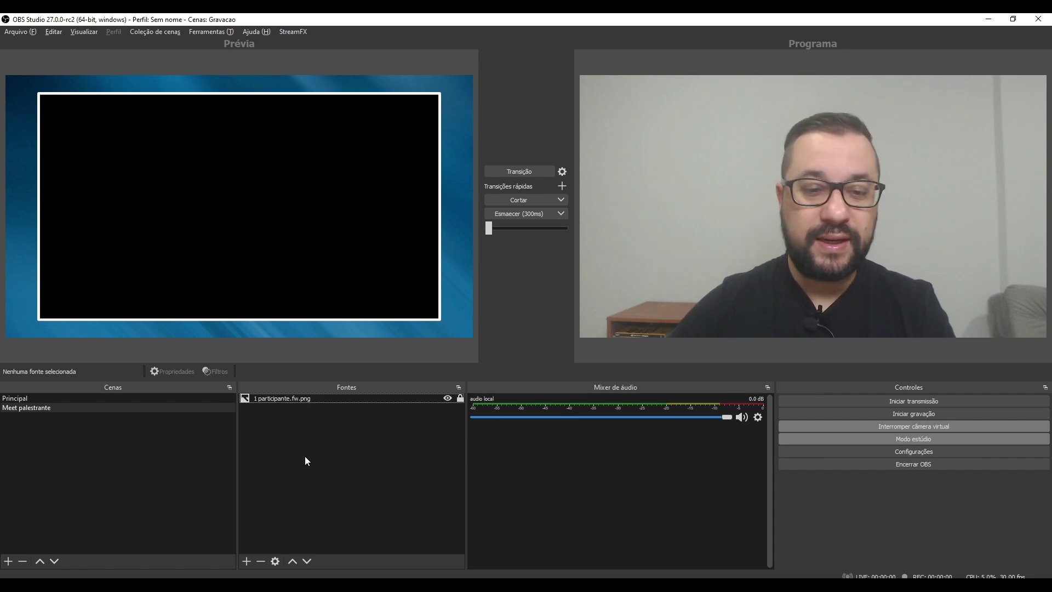
Add a new window capture source to the Meet palestrante scene and name it with the guest's first name
left_click(247, 561)
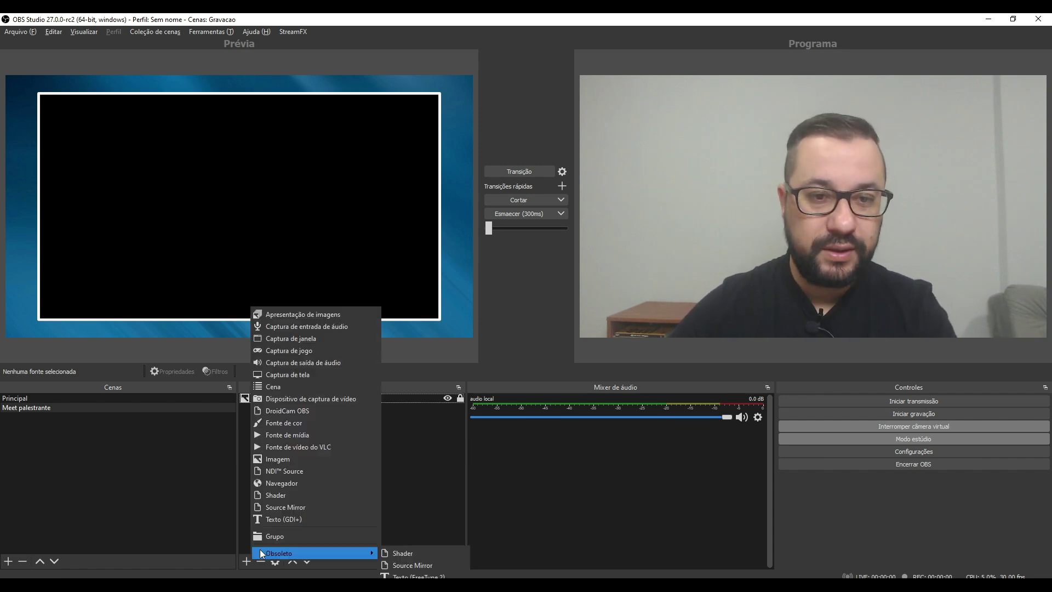
left_click(324, 338)
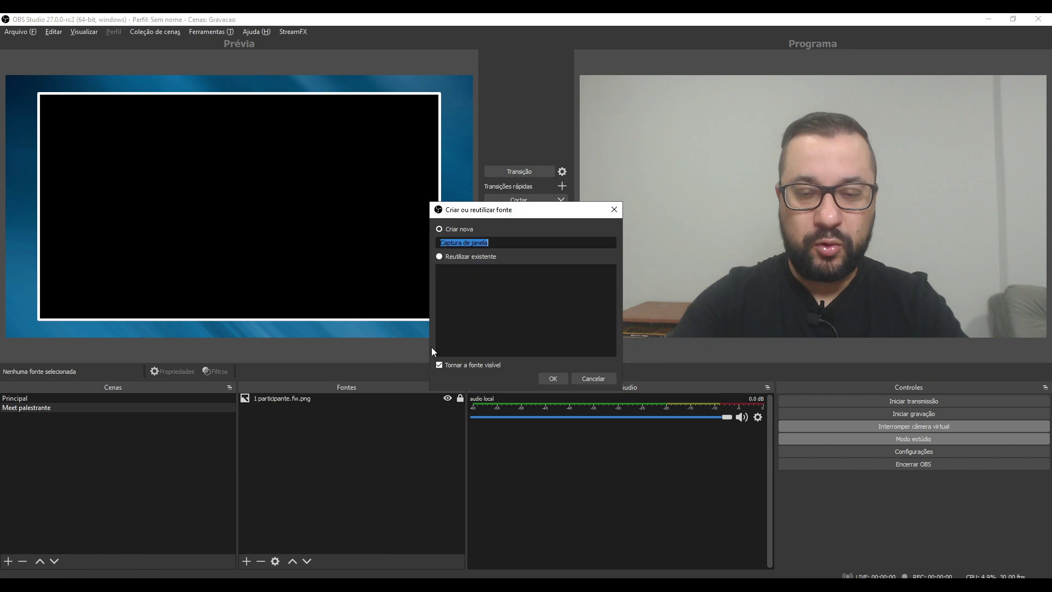
type("renth")
key("BackSpace")
key("BackSpace")
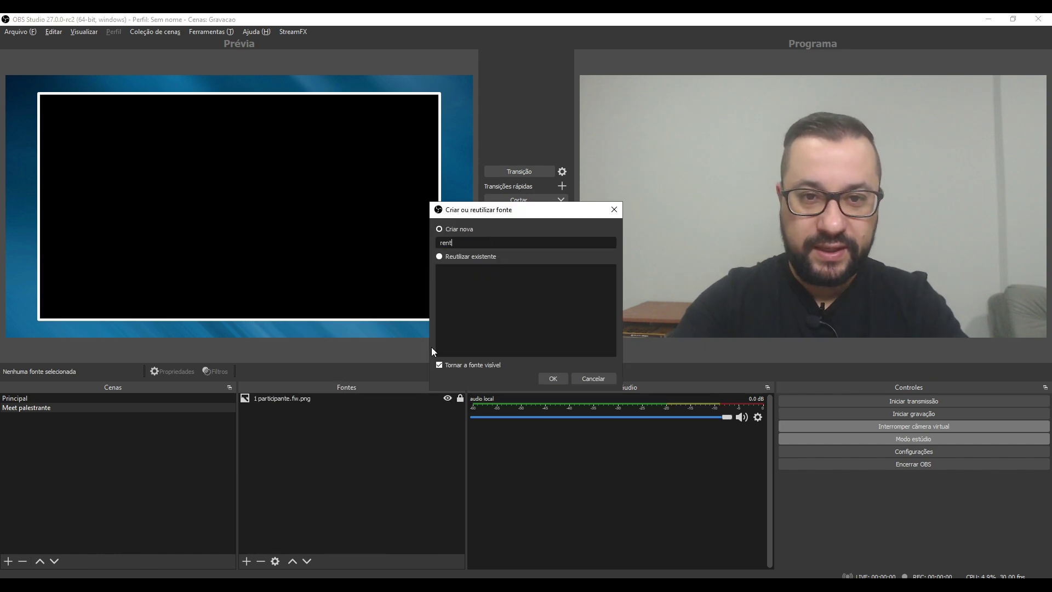
type("atha")
key("Return")
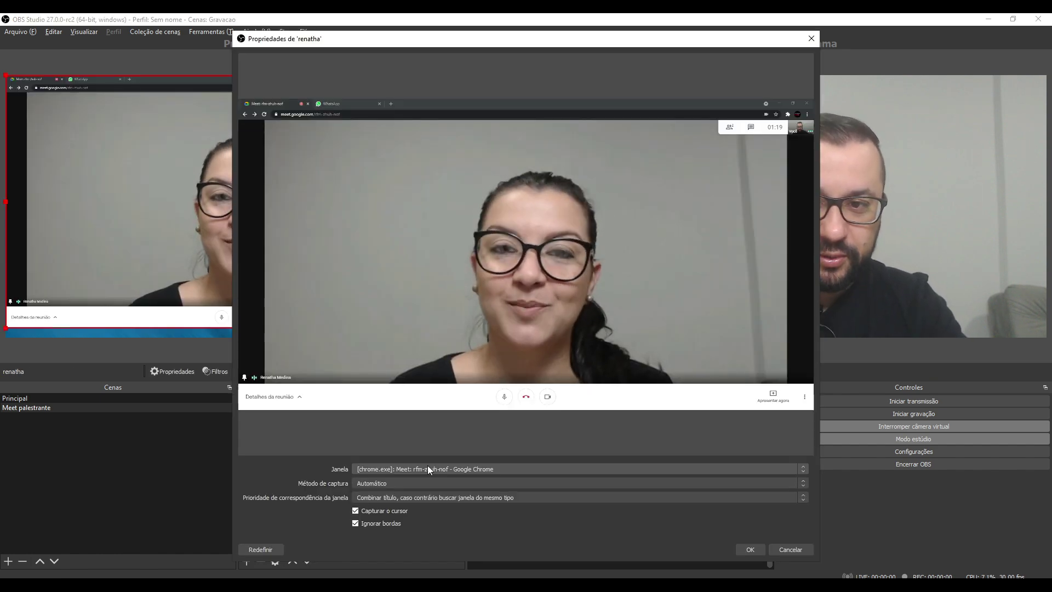
Set the window capture to the Google Chrome Meet window with the Windows Graphics Capture method, cursor capture off, and accept the properties
left_click(435, 469)
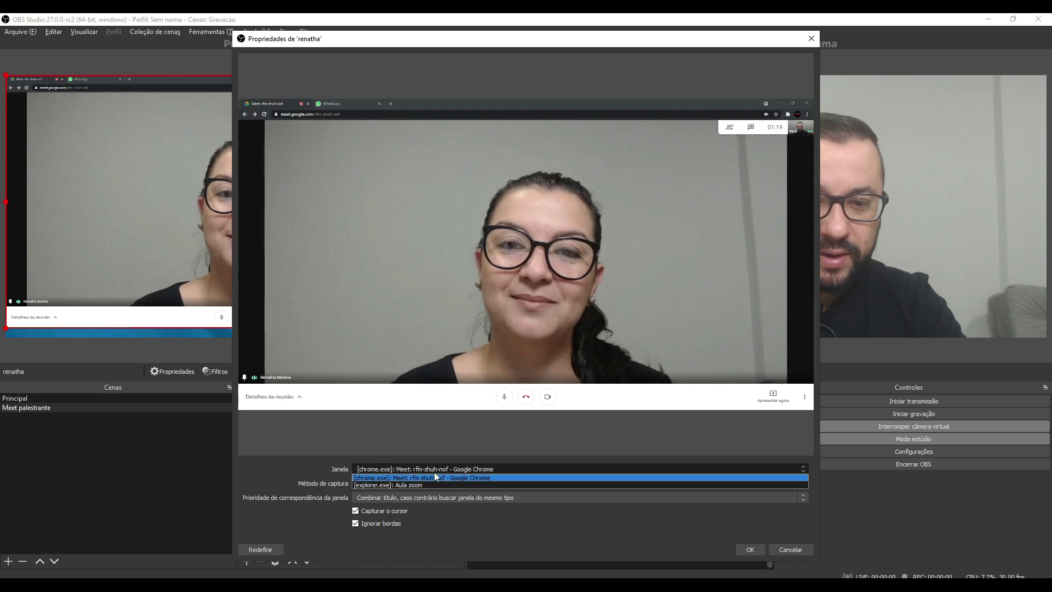
left_click(458, 446)
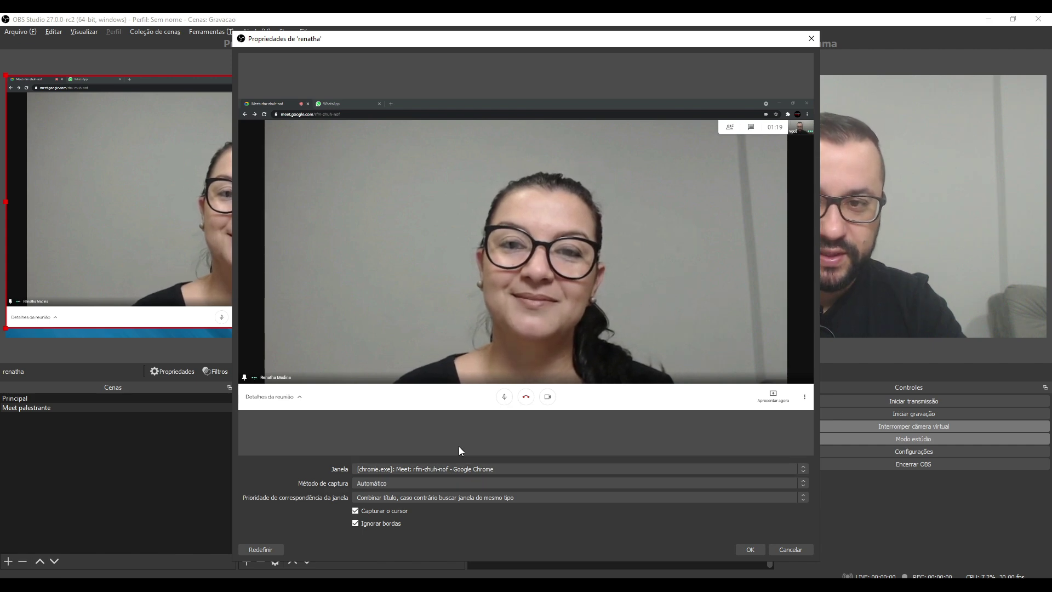
left_click_drag(586, 47, 437, 42)
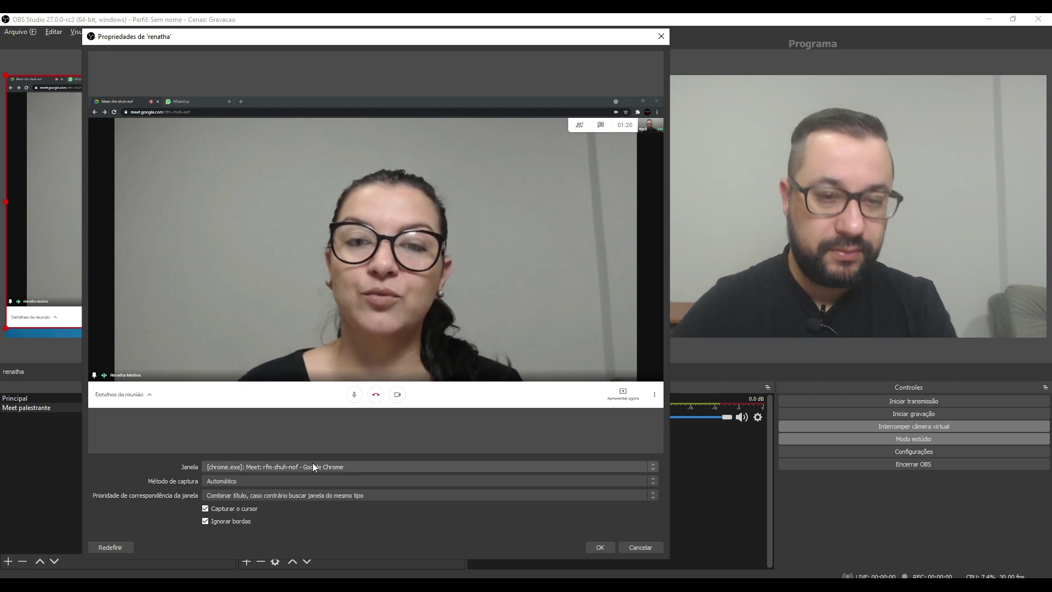
left_click(297, 466)
left_click(276, 497)
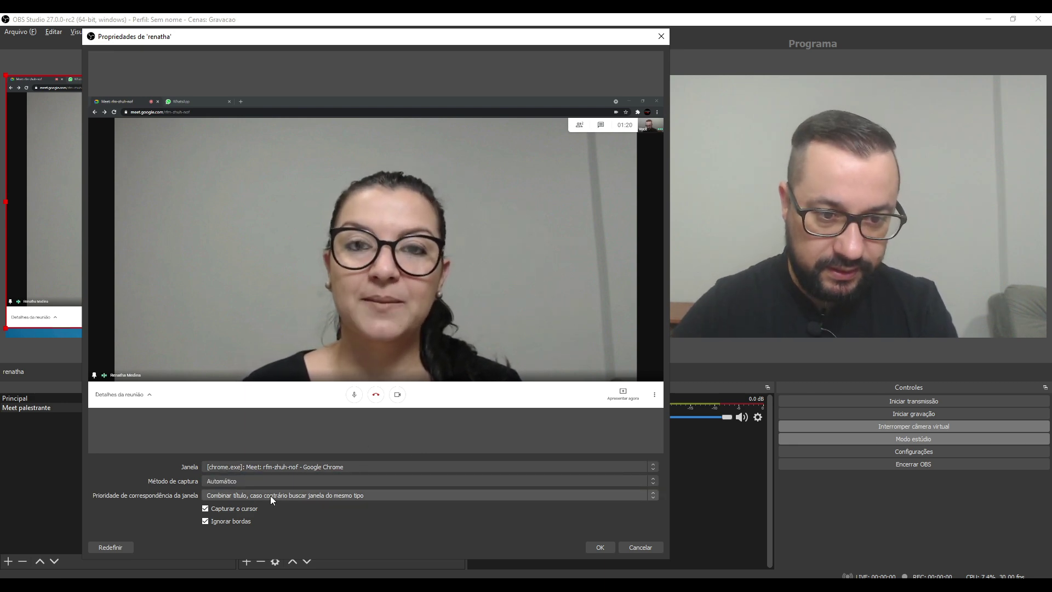
left_click(243, 482)
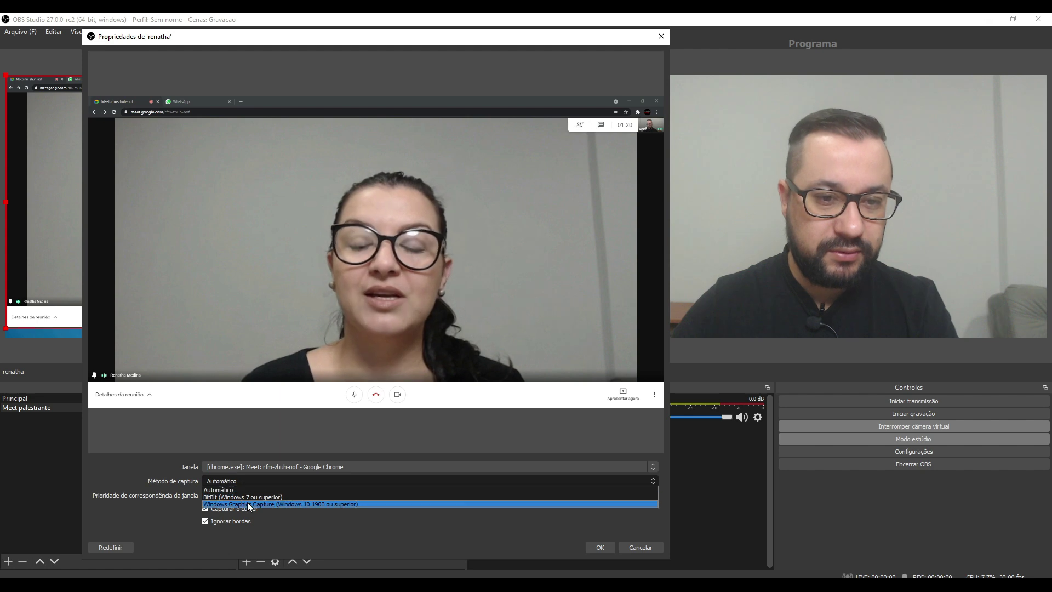
left_click(247, 503)
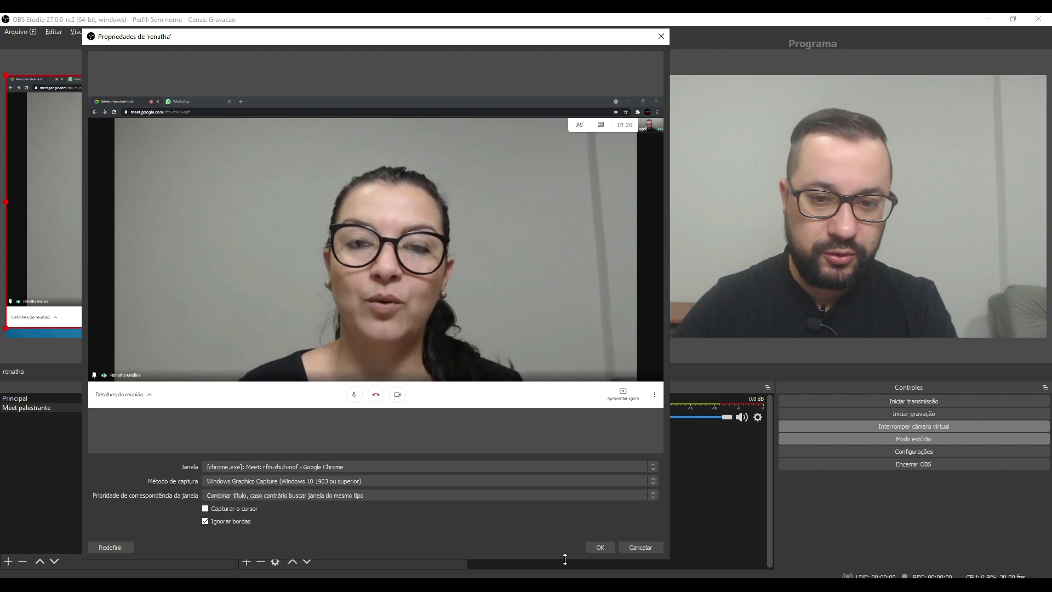
left_click(600, 547)
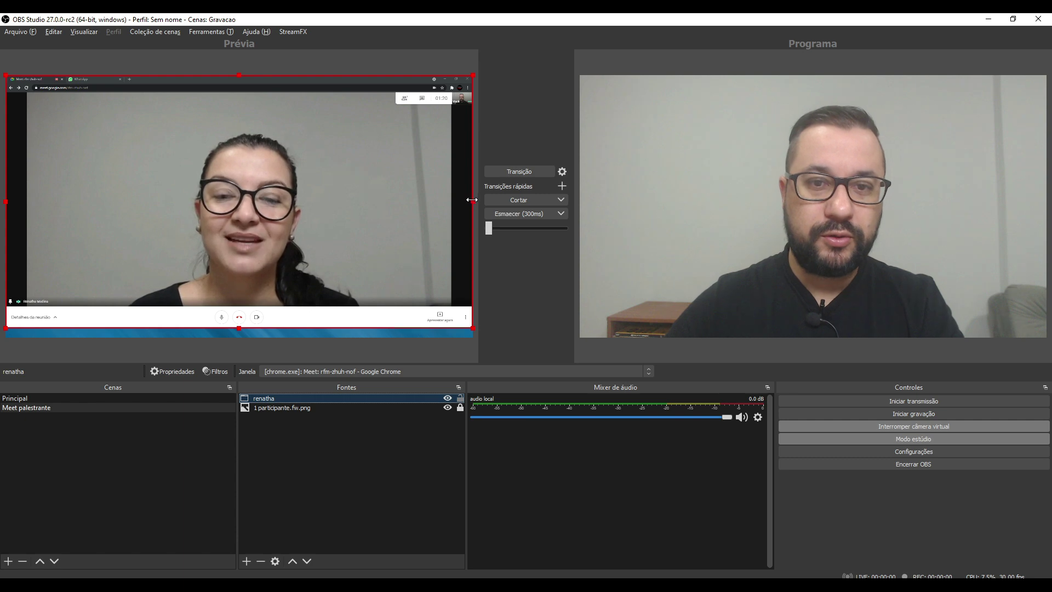
Crop the guest's window capture on all sides to only the video area and position it over the image's frame opening
left_click_drag(470, 199, 445, 198)
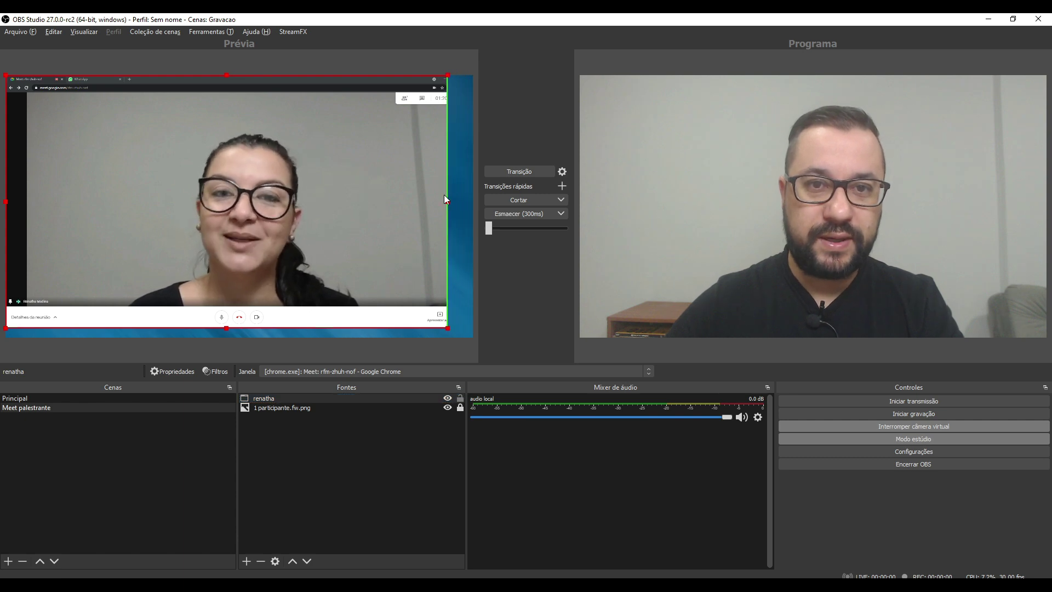
left_click(225, 71)
left_click(243, 126)
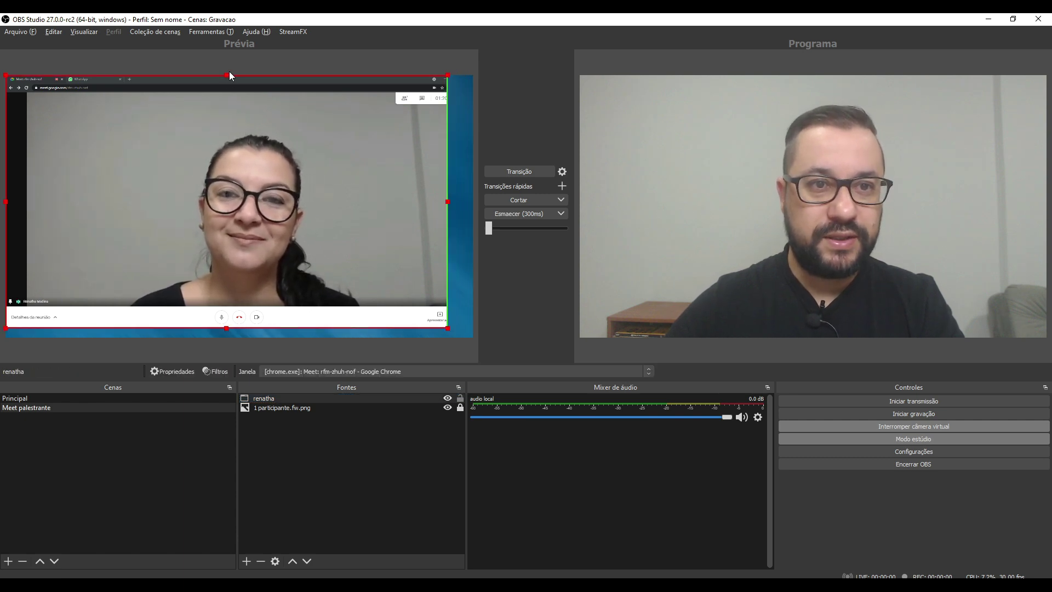
mouse_move(226, 75)
left_mouse_down()
mouse_move(227, 106)
mouse_move(227, 87)
mouse_move(239, 89)
left_mouse_up()
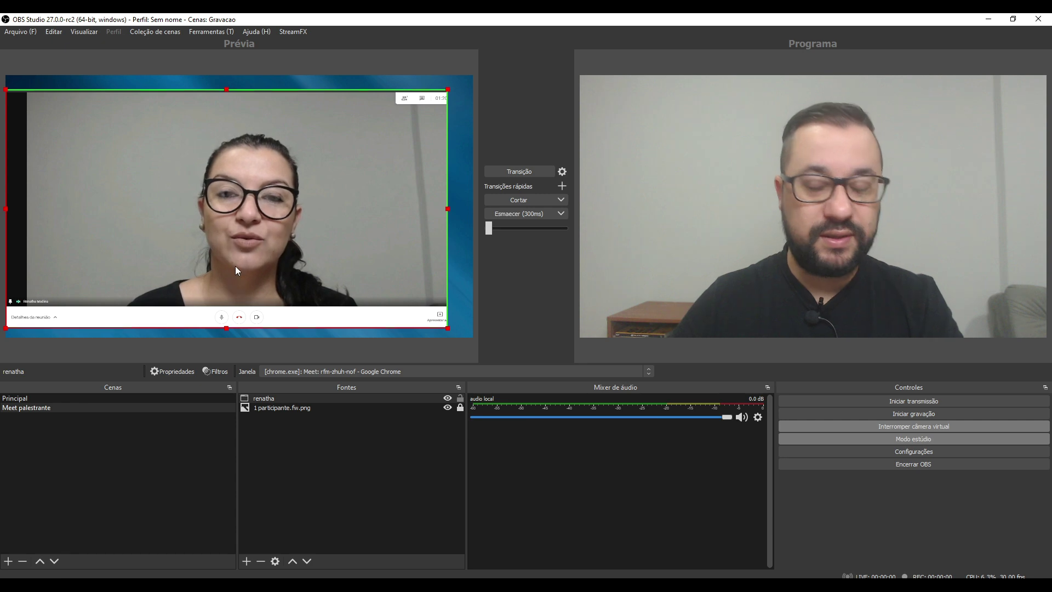
left_click_drag(227, 89, 226, 106)
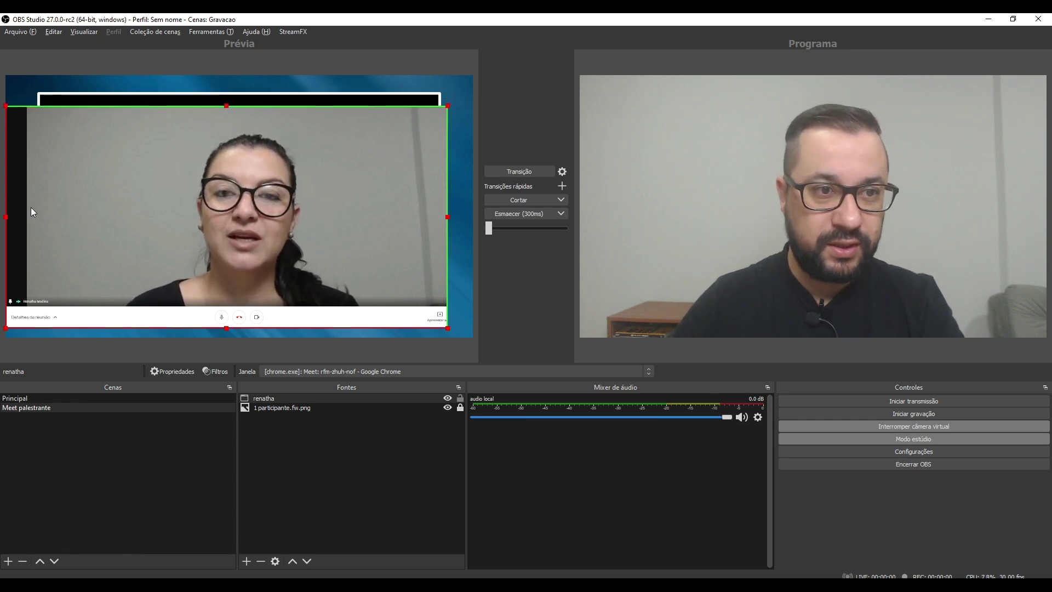
left_click_drag(7, 219, 47, 219)
left_click_drag(247, 327, 247, 302)
left_click_drag(448, 205, 370, 188)
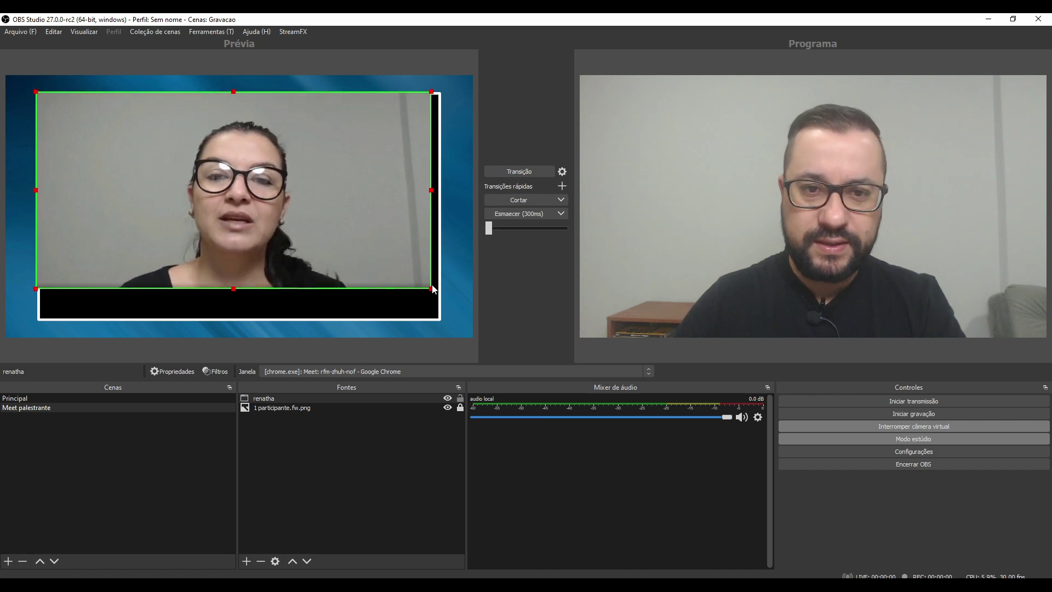
Enlarge the guest's window capture to cover the frame opening and place it beneath the 1 participante.fw.png image in the source order
left_click_drag(431, 288, 407, 309)
left_click(274, 400)
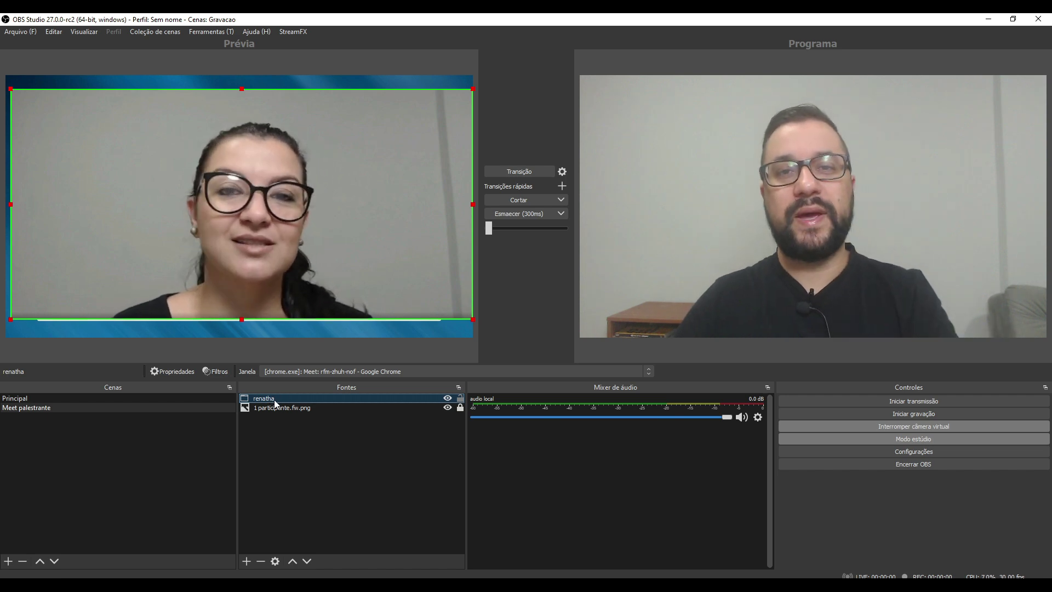
left_click_drag(274, 400, 278, 412)
left_click(329, 328)
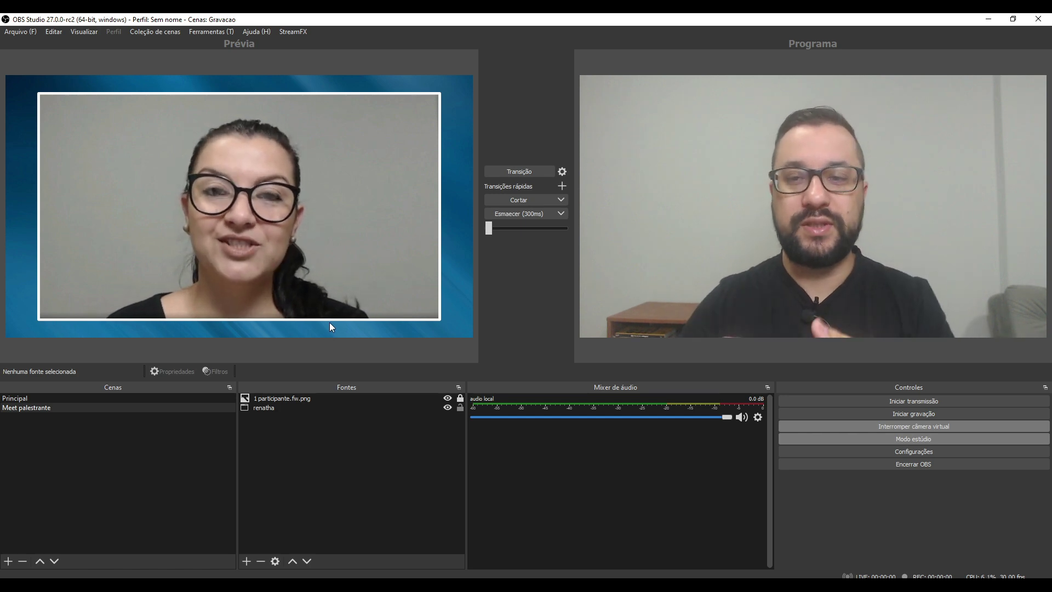
Add a new audio output capture source named audio meet to the Meet palestrante scene
left_click(251, 561)
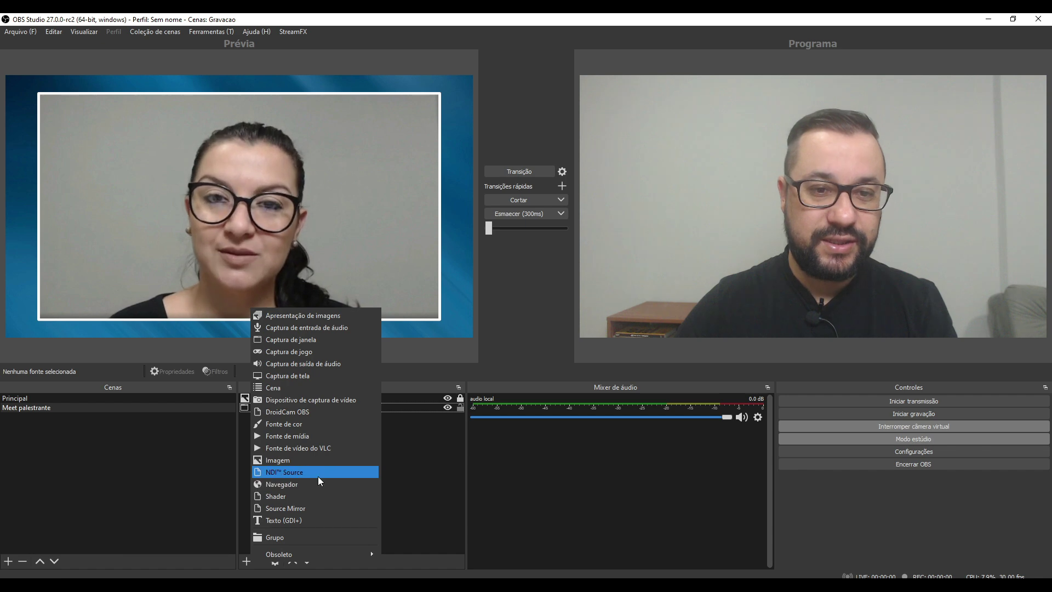
left_click(340, 364)
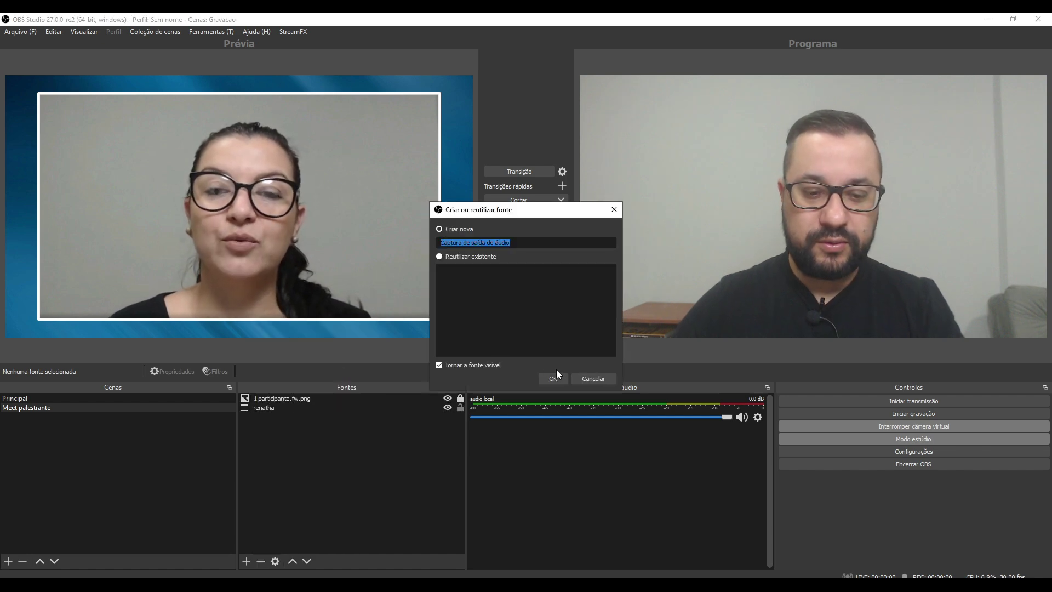
type("som")
key("BackSpace")
key("BackSpace")
key("BackSpace")
type("audio meet")
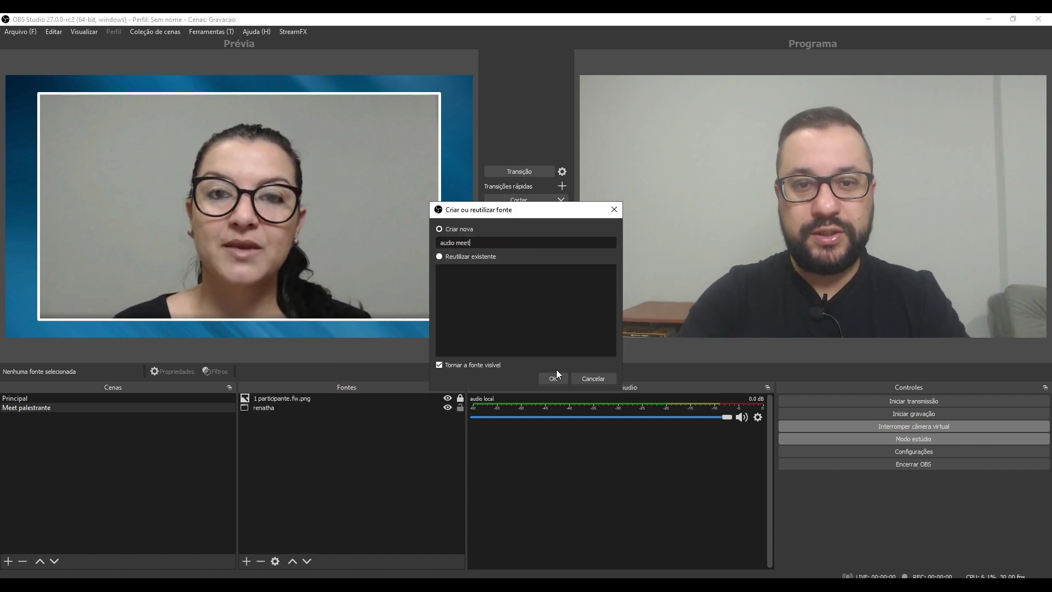
left_click(556, 371)
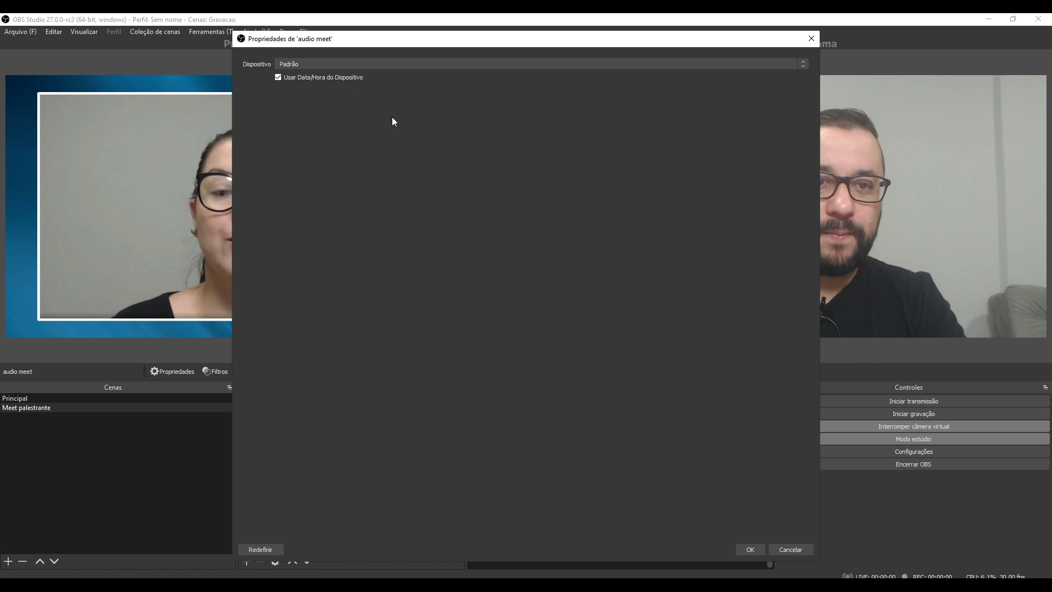
Set the audio meet device to Fones de ouvido / Alto falantes (Realtek Audio) and send the scene to the program with the 300 ms fade
left_click(353, 64)
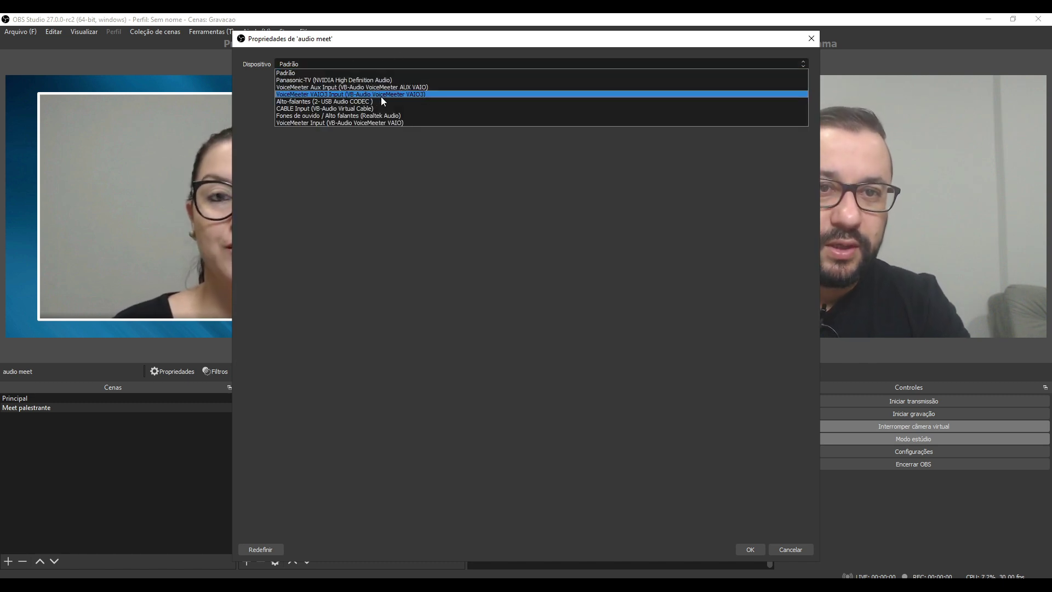
left_click(370, 115)
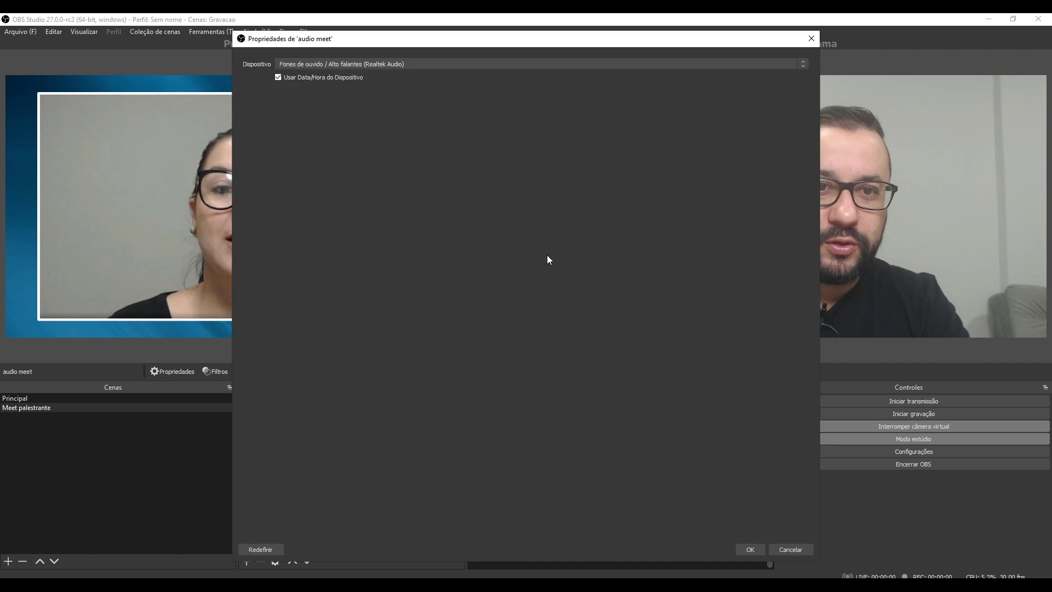
left_click(750, 549)
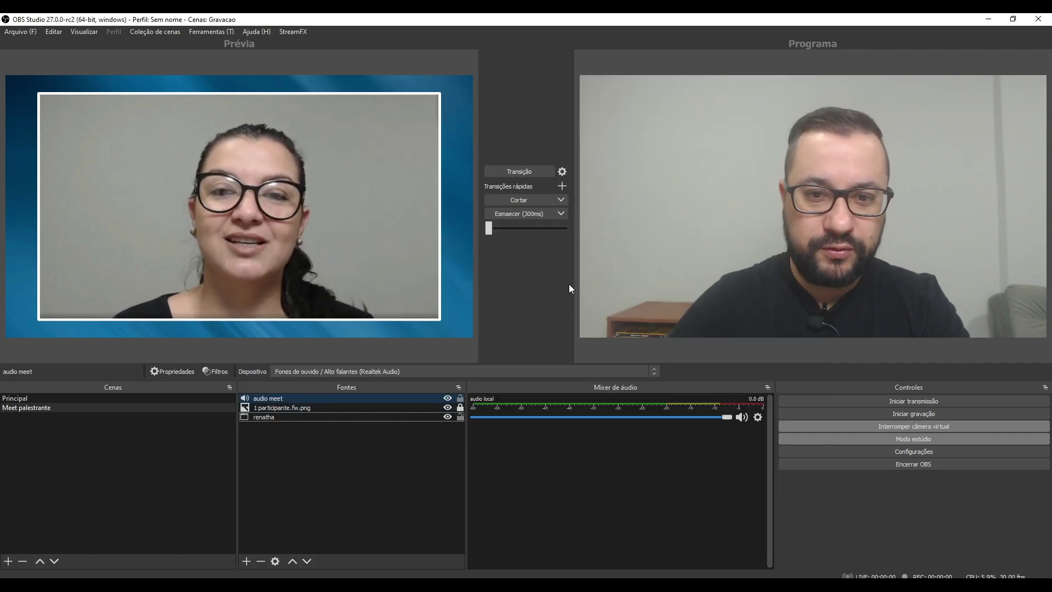
left_click(524, 213)
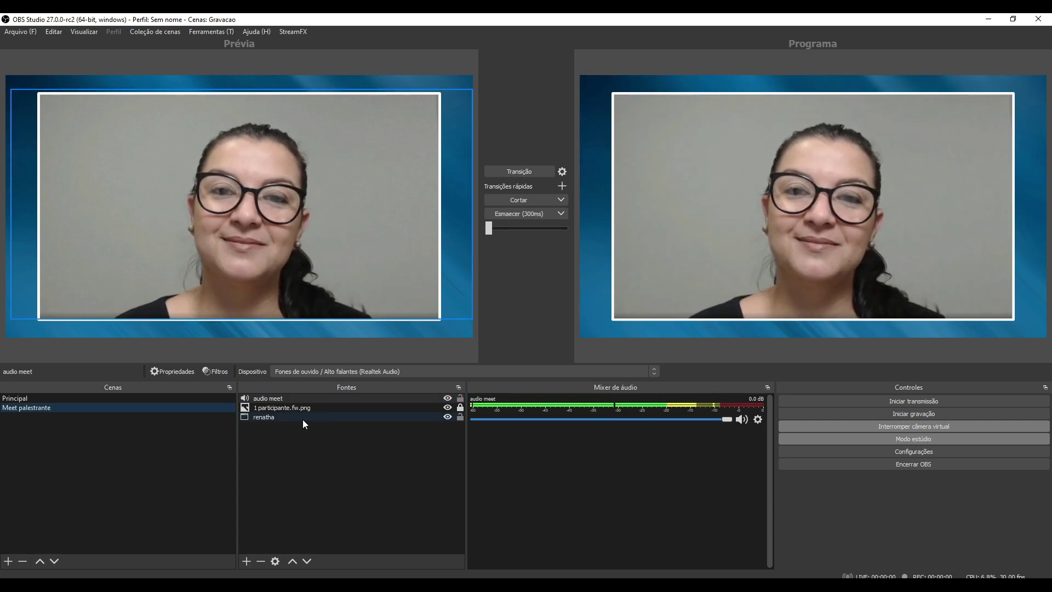
Move the audio meet source to the end of the source order and lock both it and the guest's window capture
left_click(278, 396)
left_click_drag(278, 397, 284, 426)
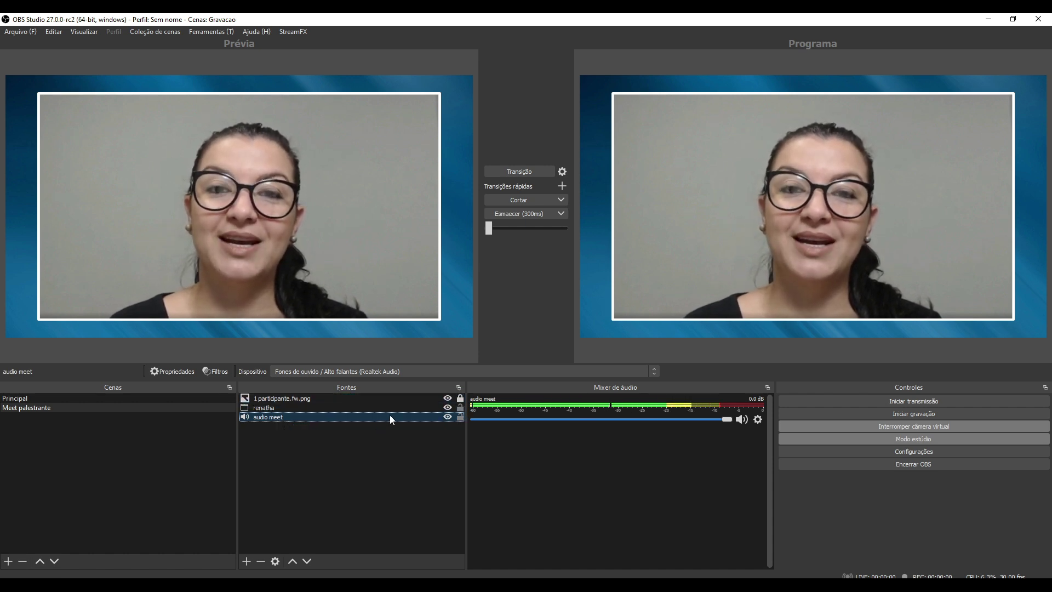
left_click(459, 417)
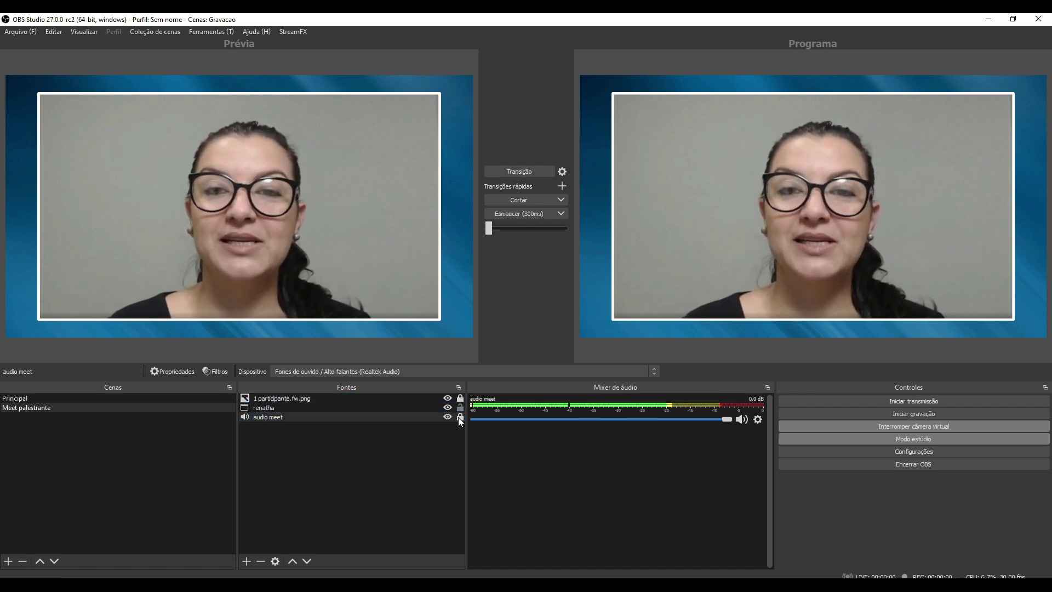
left_click(371, 407)
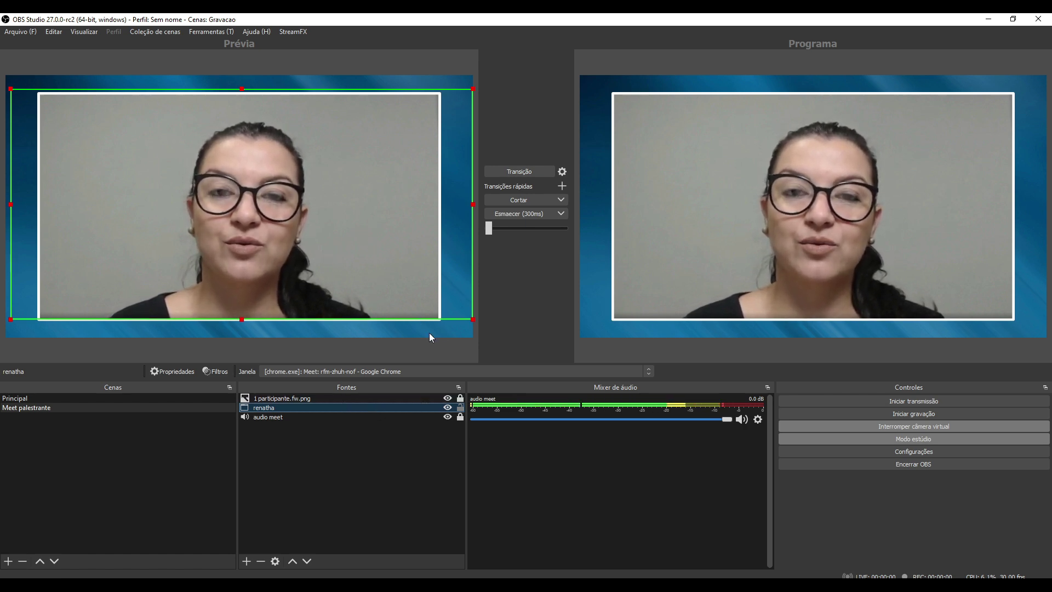
left_click(460, 407)
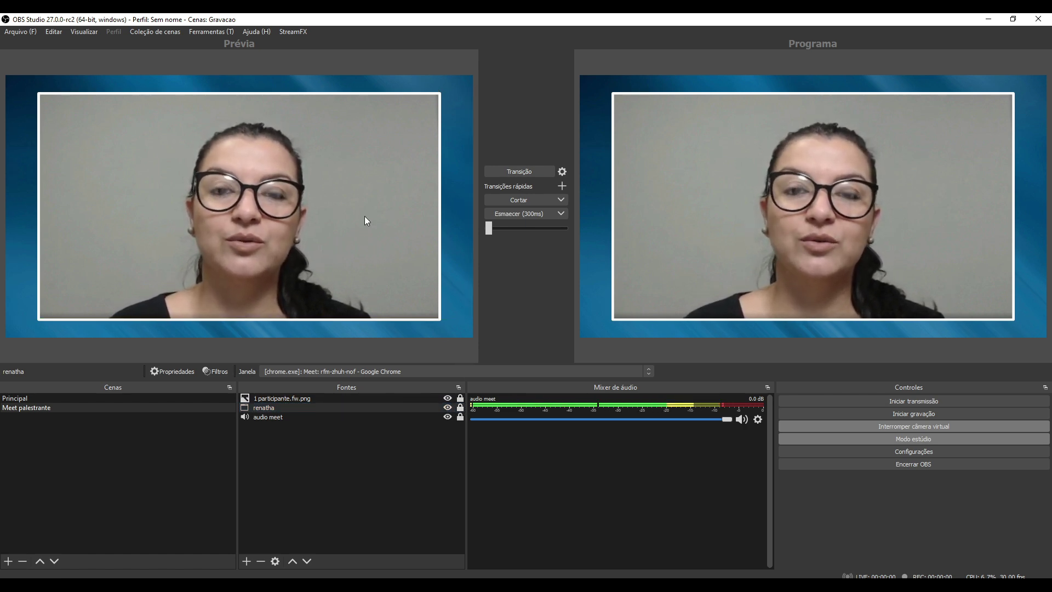
left_click(294, 396)
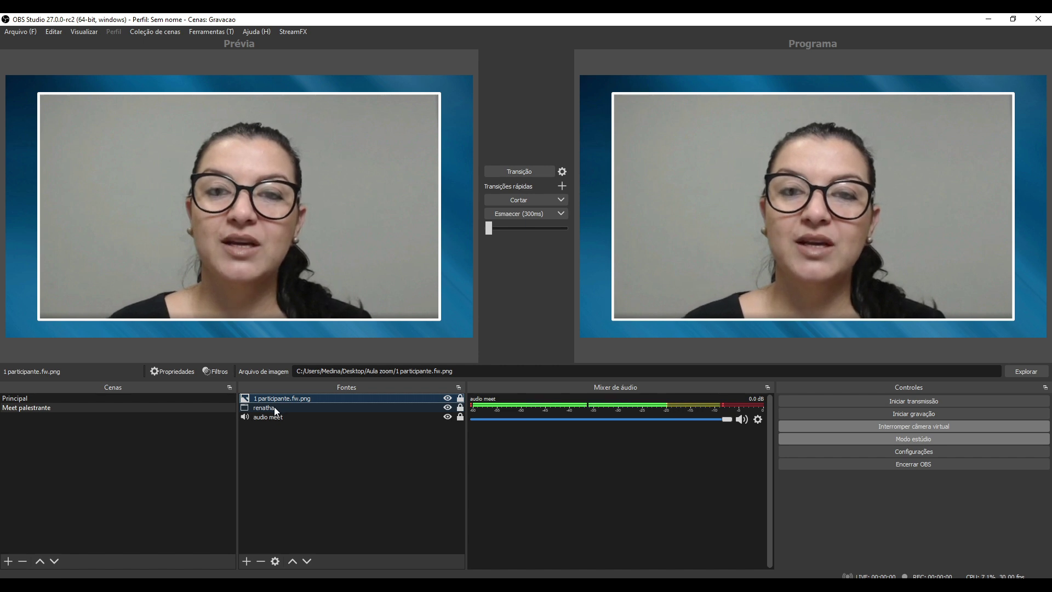
left_click(274, 416)
left_click(307, 398)
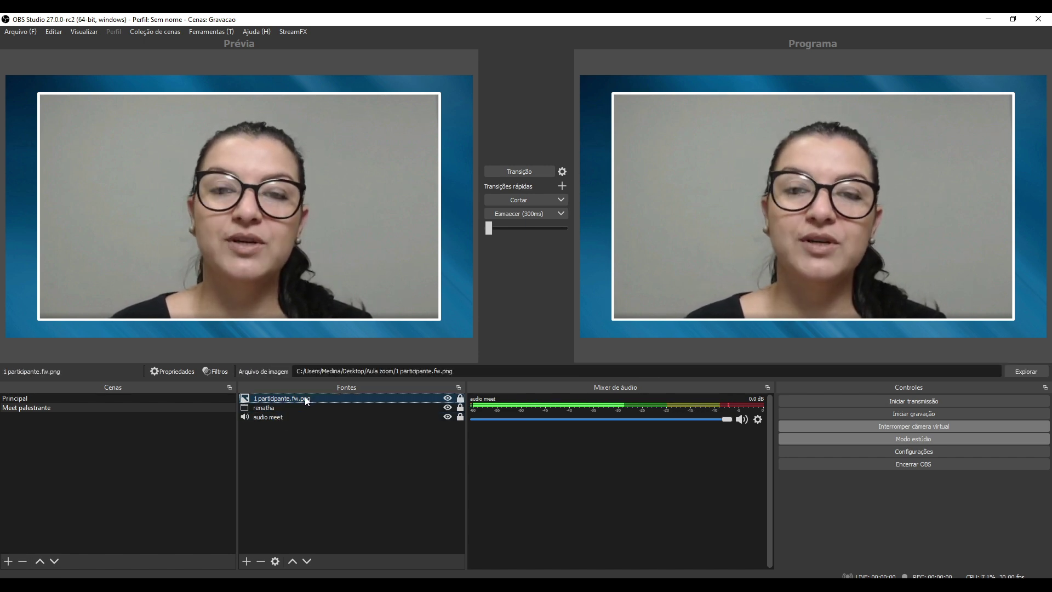
left_click(306, 449)
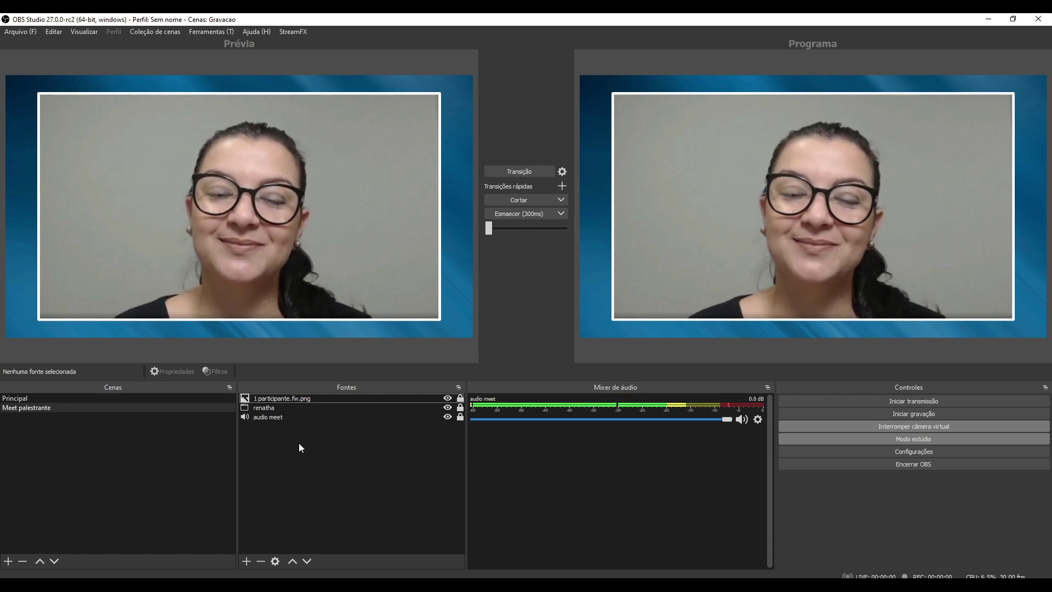
left_click(166, 447)
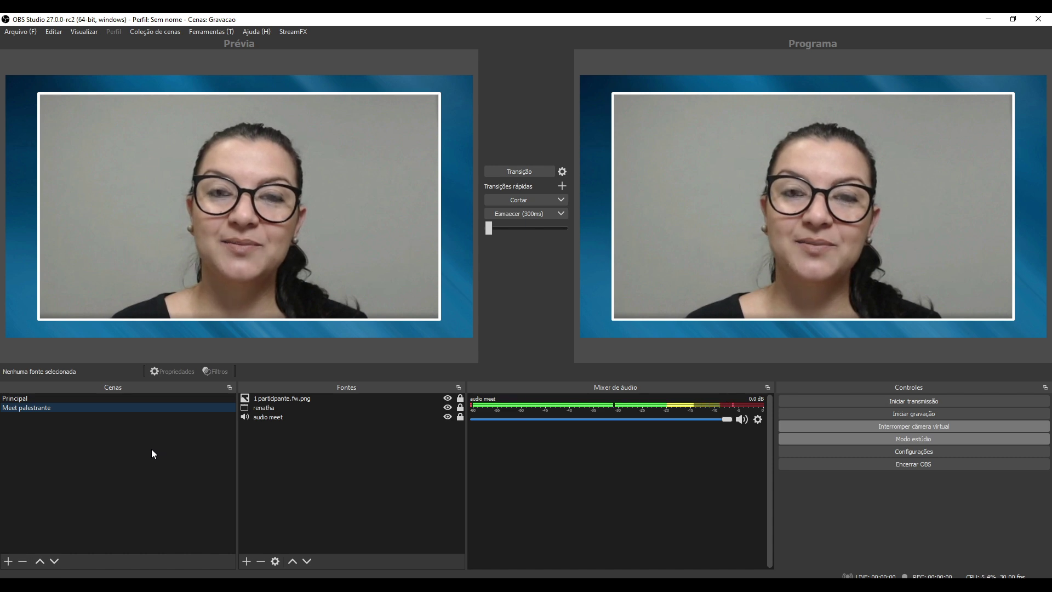
Create a scene named Meet 2 pessoas and add the 2 participantes.fw.png image to it as a locked source
left_click(9, 561)
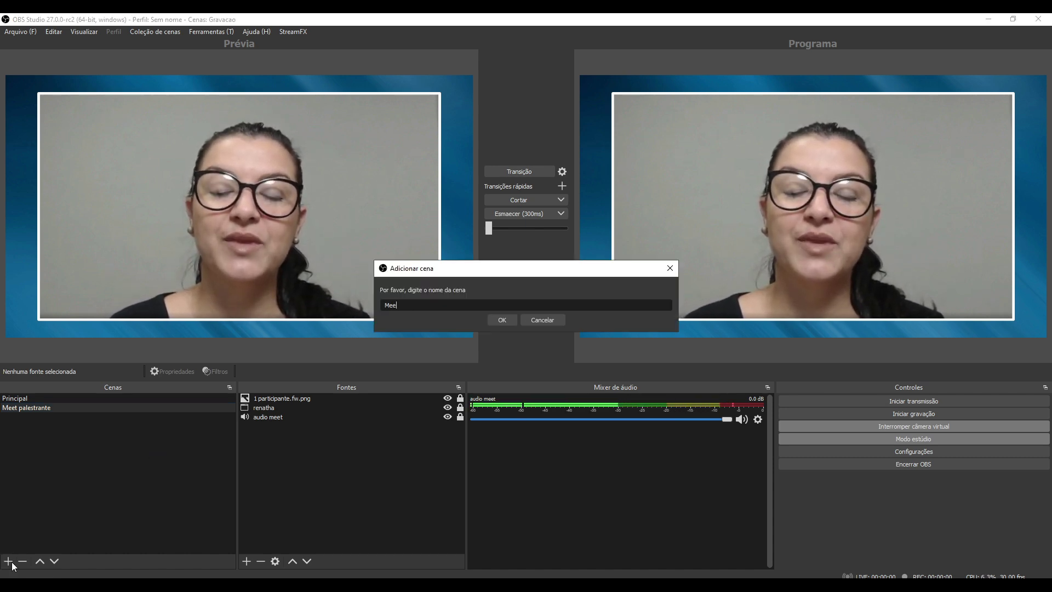
type("Meet 2 pessoa")
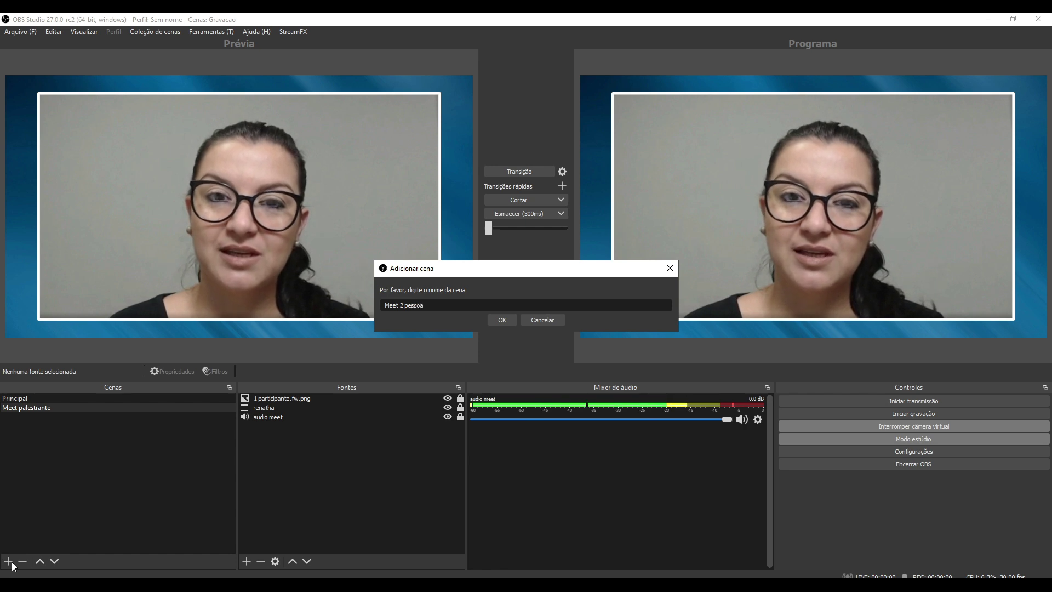
type("s")
key("Return")
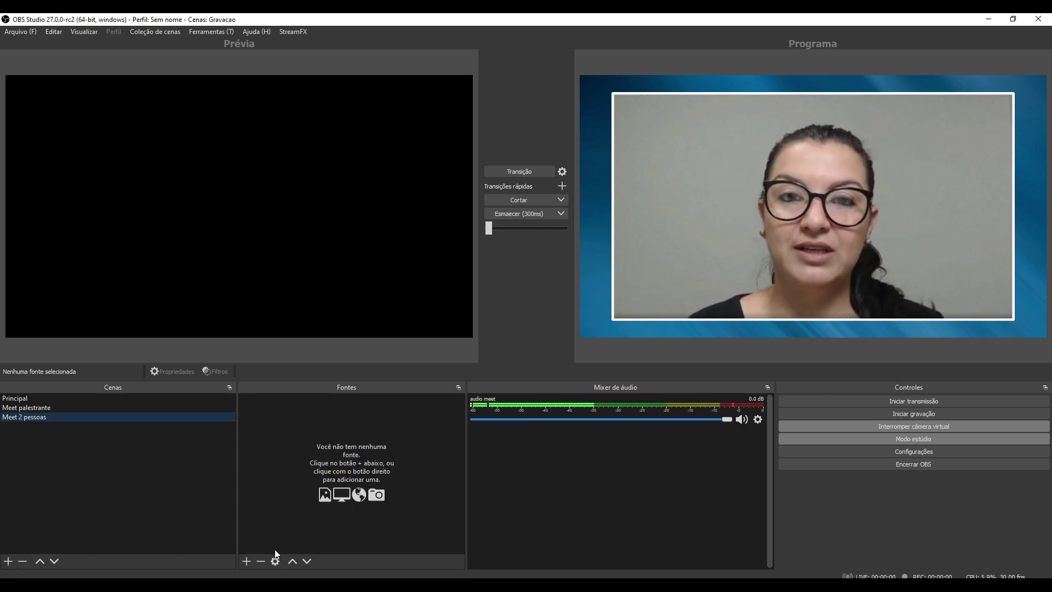
left_click(246, 561)
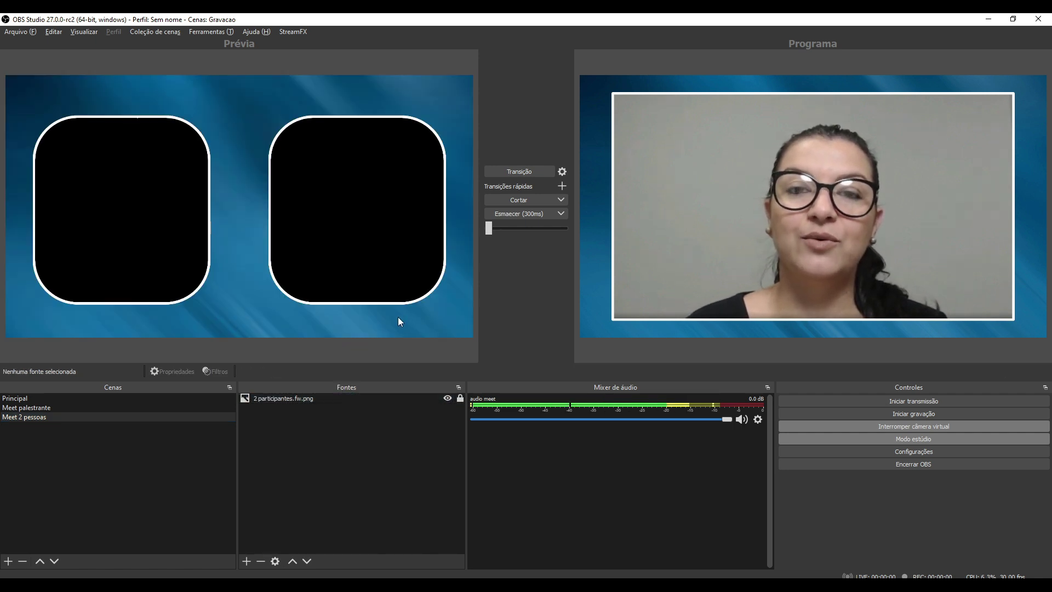
left_click(328, 429)
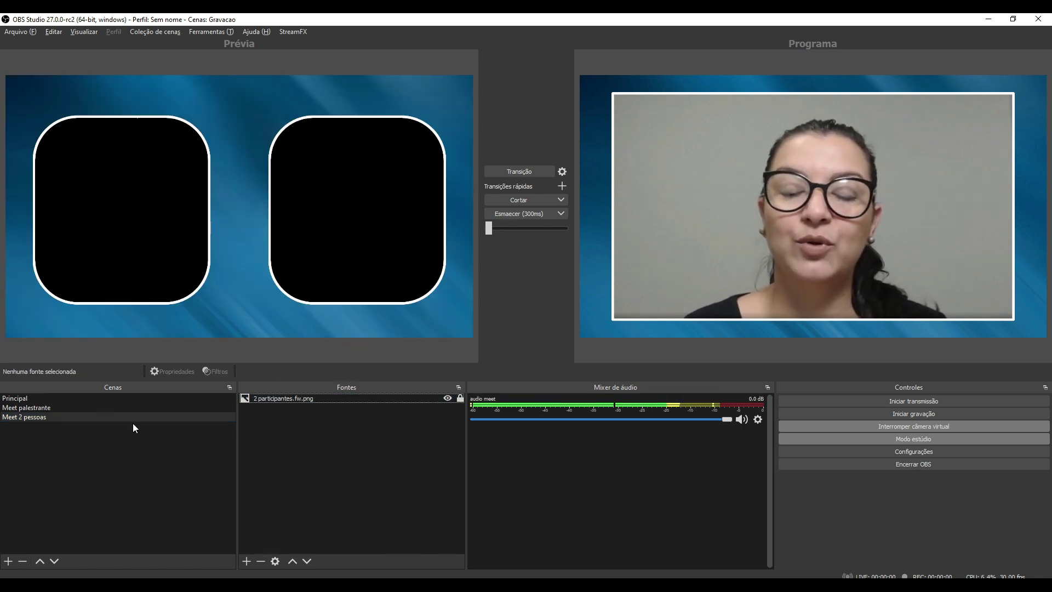
Copy the guest's window capture from the Meet palestrante scene and paste it as a duplicate into Meet 2 pessoas
left_click(86, 407)
left_click(271, 408)
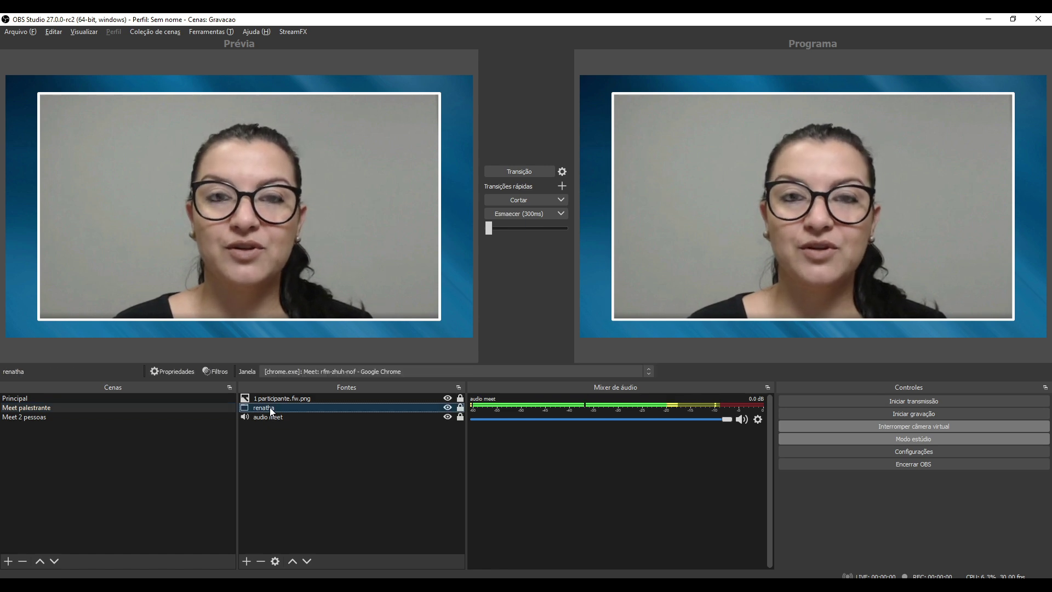
left_click(75, 418)
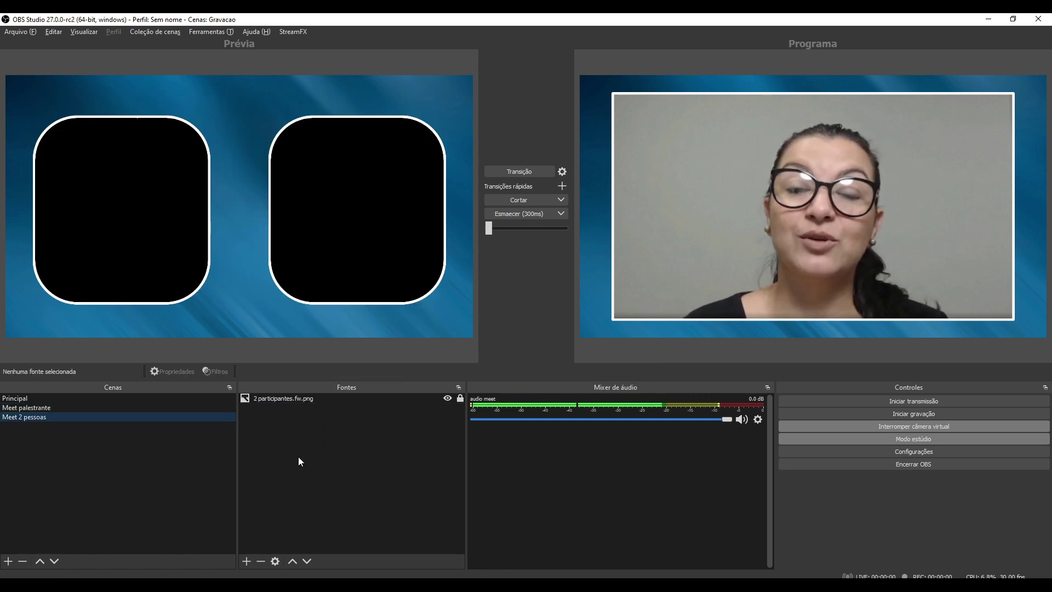
right_click(277, 424)
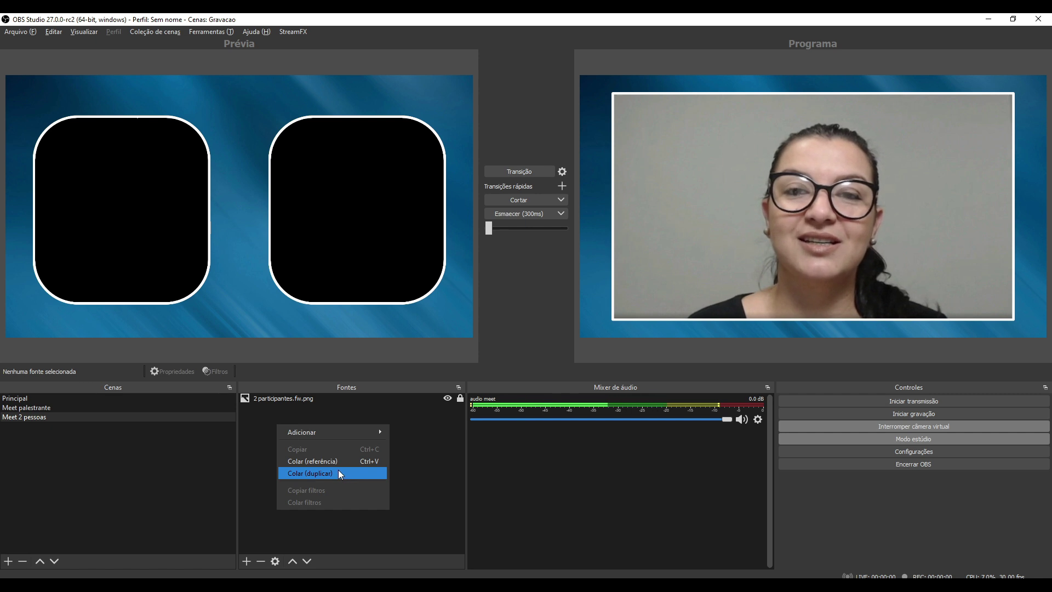
left_click(338, 473)
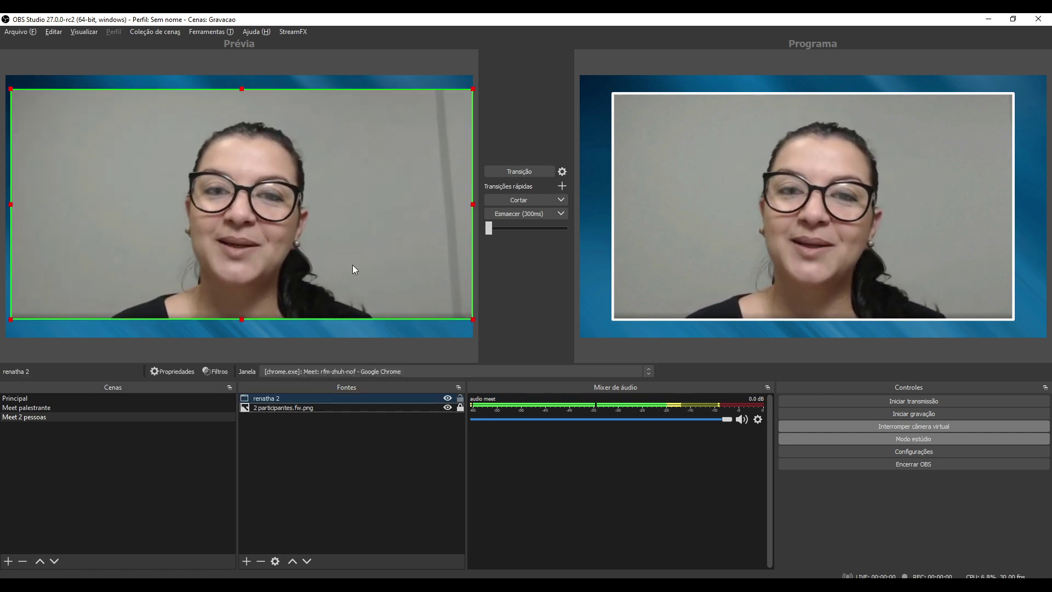
Shrink the duplicated guest capture to about the frame height, position it over the image's right opening, and place it beneath the 2 participantes.fw.png image
left_click_drag(472, 319, 362, 307)
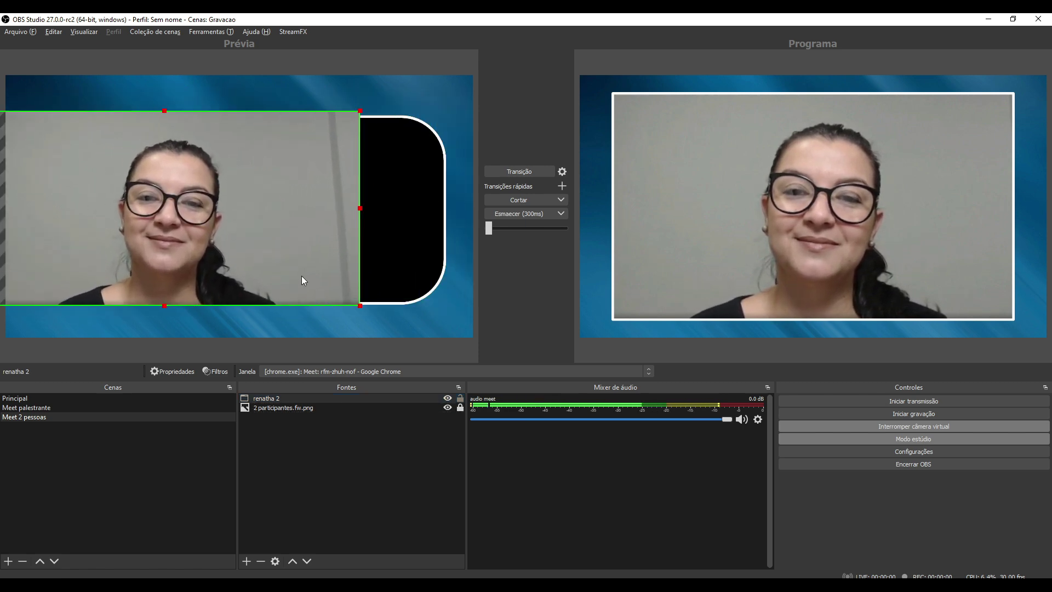
left_click_drag(302, 275, 491, 275)
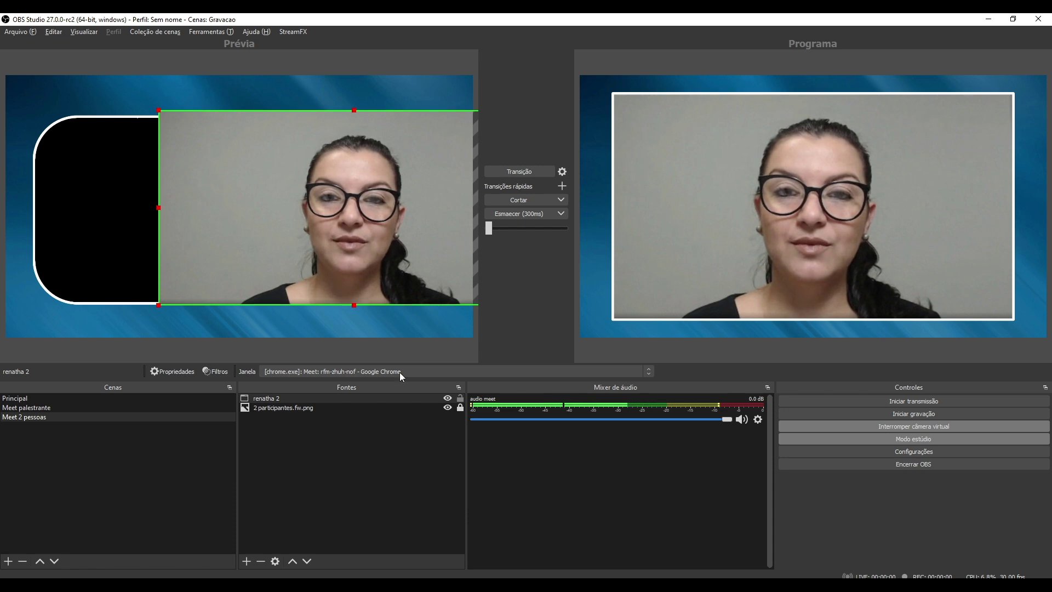
left_click_drag(281, 398, 282, 413)
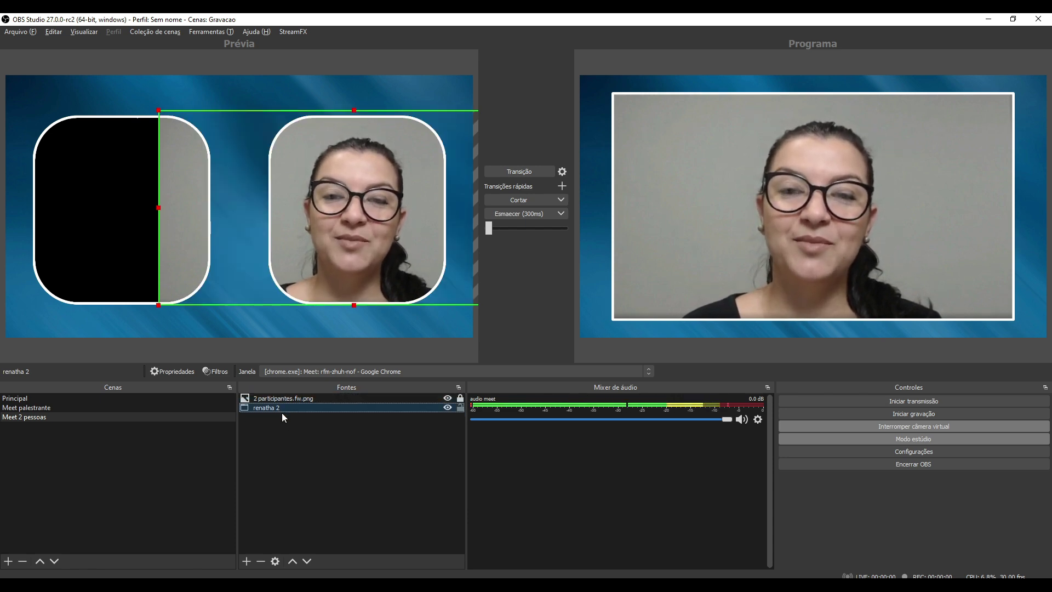
Fine-tune the guest capture's position in the right opening and crop its left edge so it stays clear of the left opening
left_click_drag(350, 269, 353, 269)
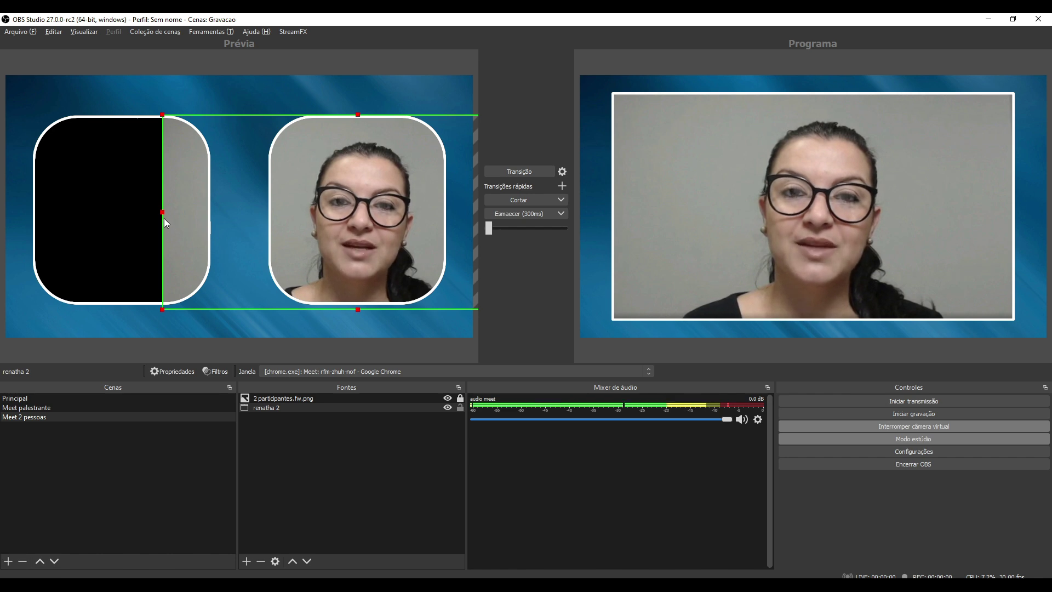
left_click_drag(163, 213, 246, 228)
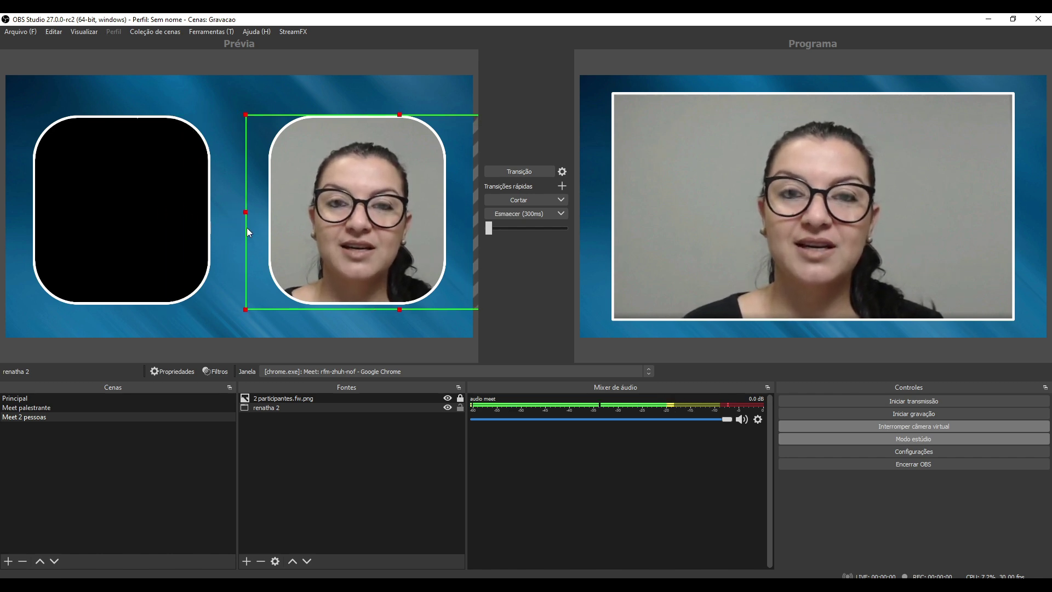
left_click(160, 216)
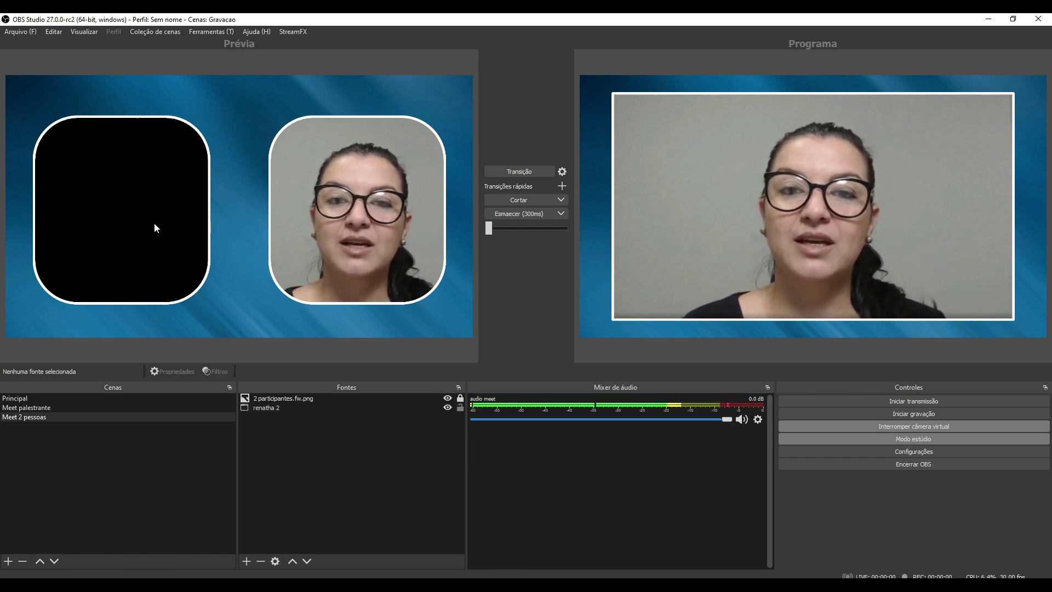
Copy the webcam local source from the Principal scene and paste it into the Meet 2 pessoas scene
left_click(24, 400)
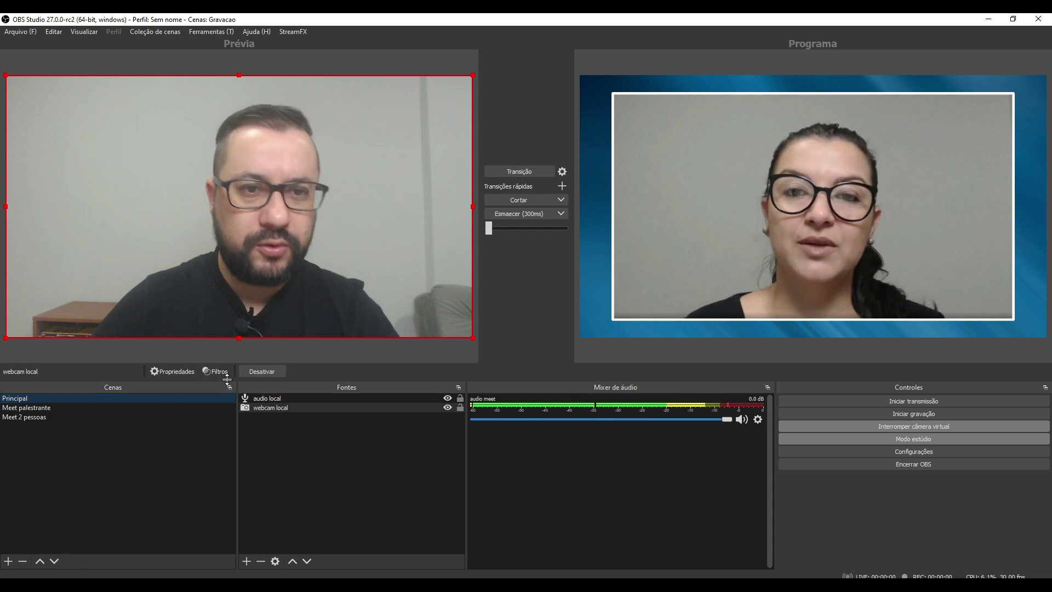
left_click(281, 407)
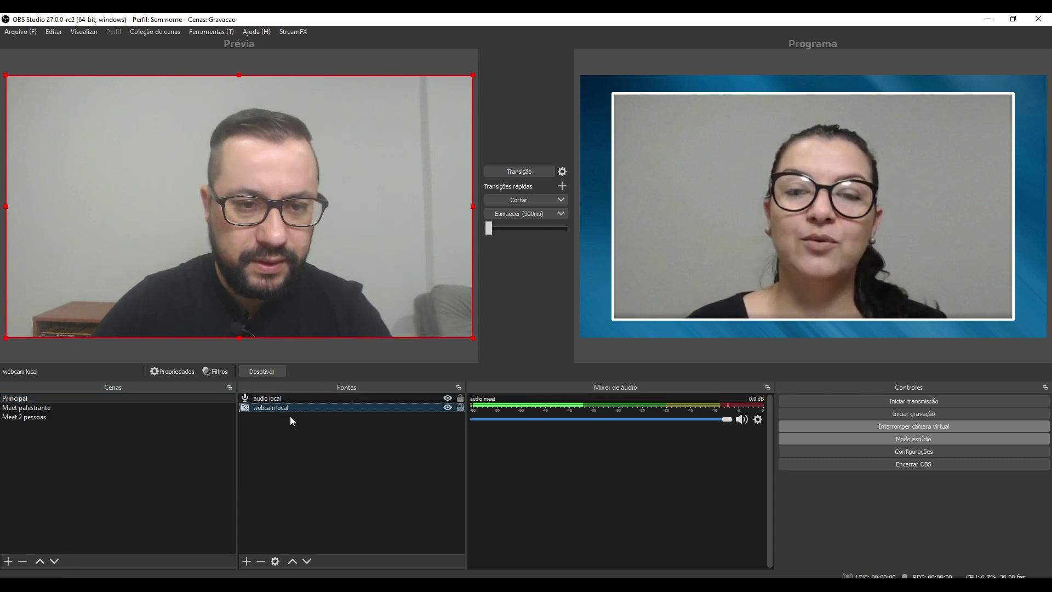
left_click(51, 419)
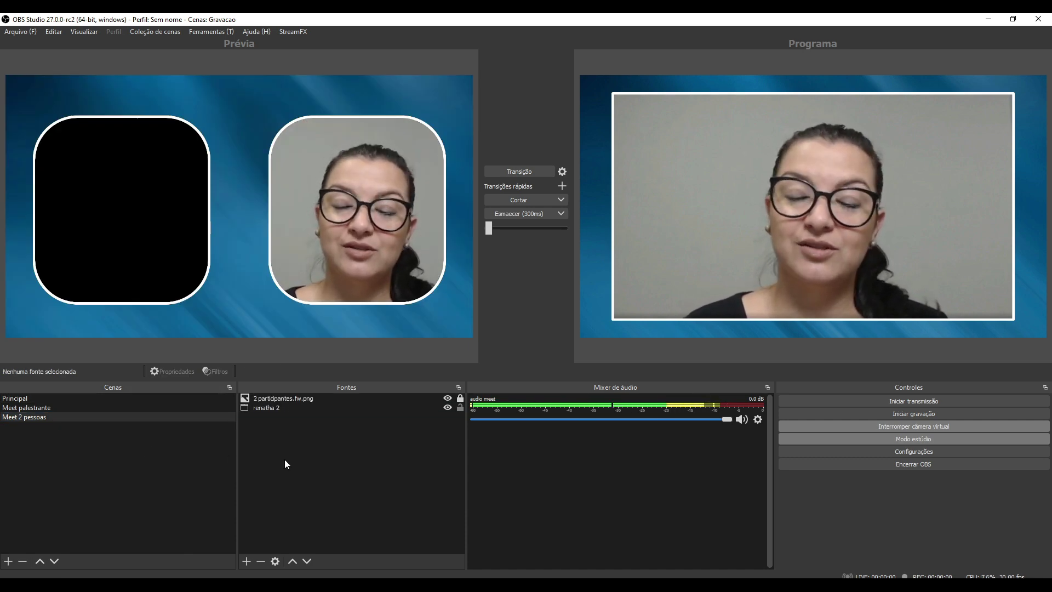
right_click(299, 458)
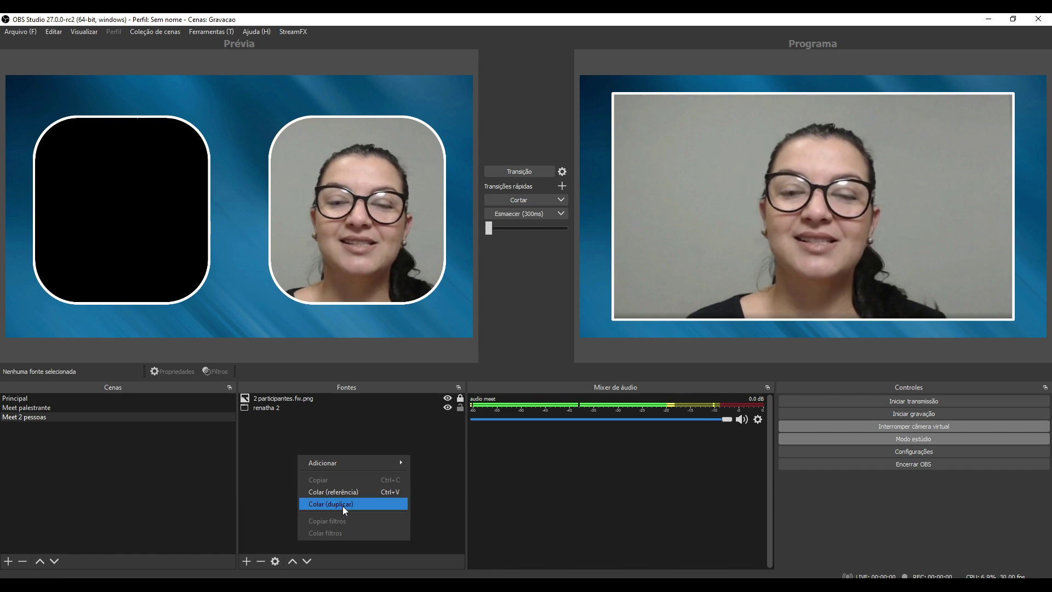
left_click(343, 506)
Scale the pasted webcam to about the frame's height and position it over the image's left opening
left_click_drag(296, 228, 311, 236)
left_click_drag(273, 208, 248, 249)
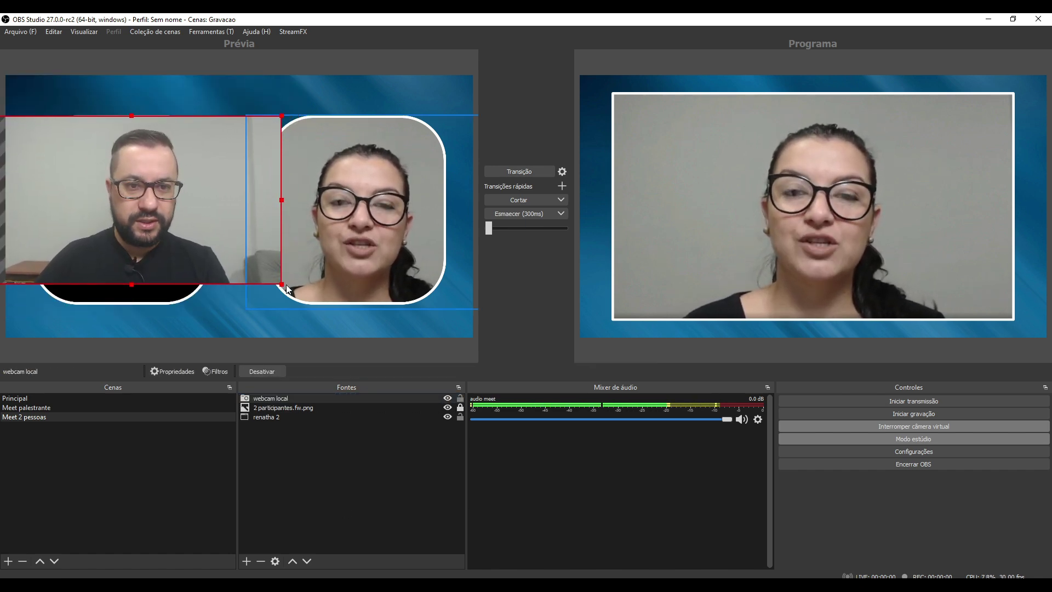
left_click_drag(282, 284, 302, 306)
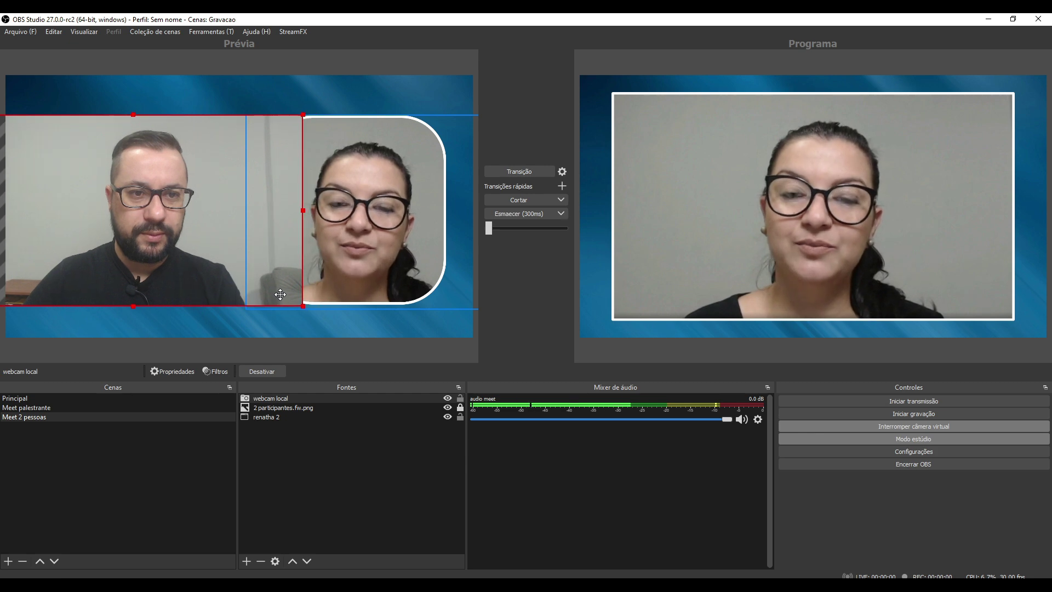
Move webcam local beneath both the 2 participantes.fw.png image and the guest capture in the source order
mouse_move(276, 399)
left_mouse_down()
mouse_move(284, 422)
mouse_move(281, 403)
left_mouse_up()
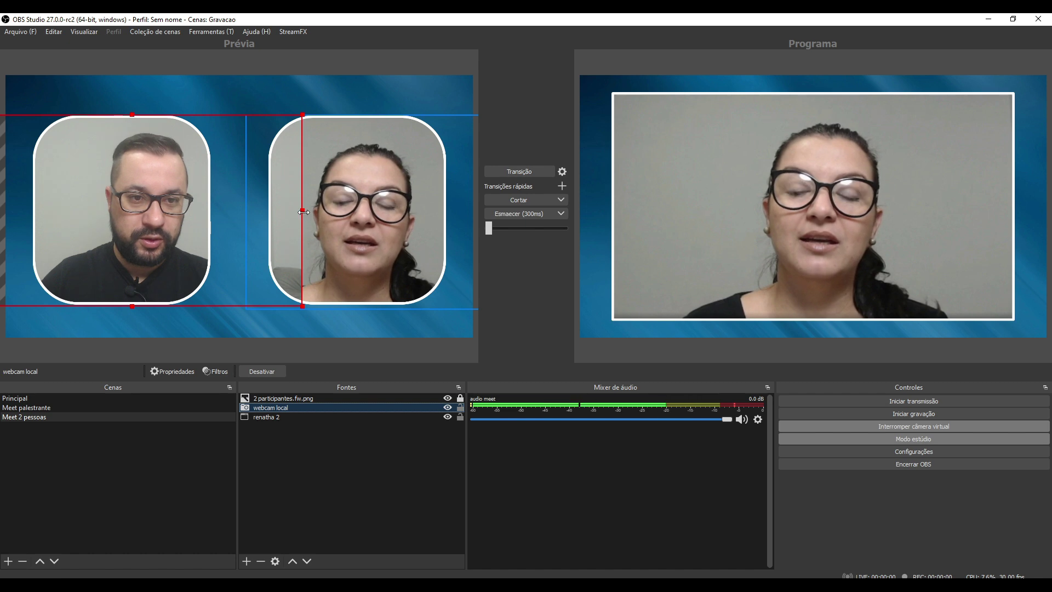
left_click_drag(275, 408, 278, 425)
left_click(283, 439)
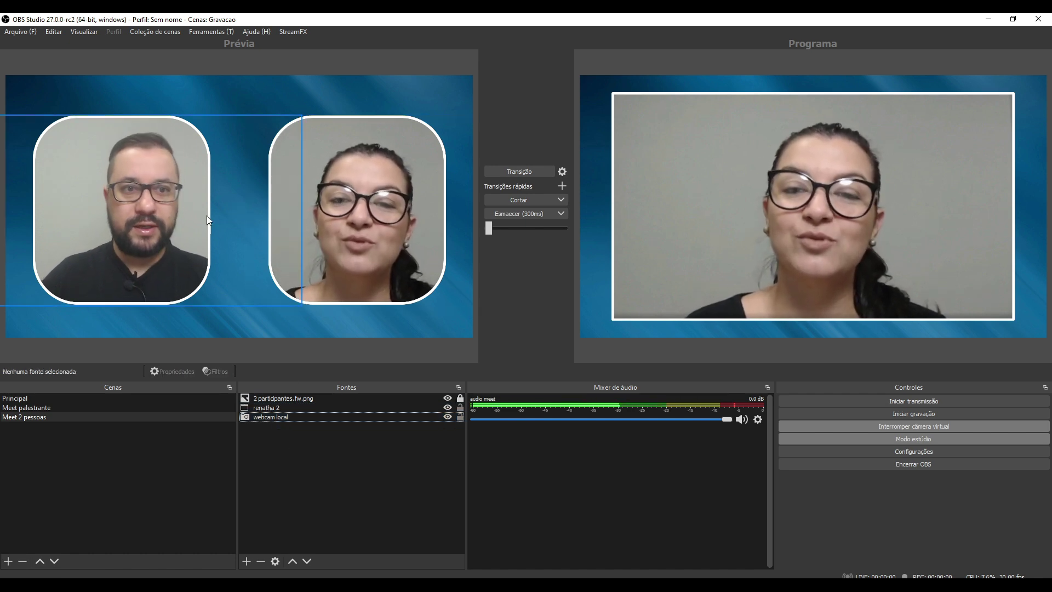
Shift the webcam slightly to the left within its opening, and lock the guest capture and webcam local sources
left_click(157, 225)
left_click_drag(156, 225, 144, 224)
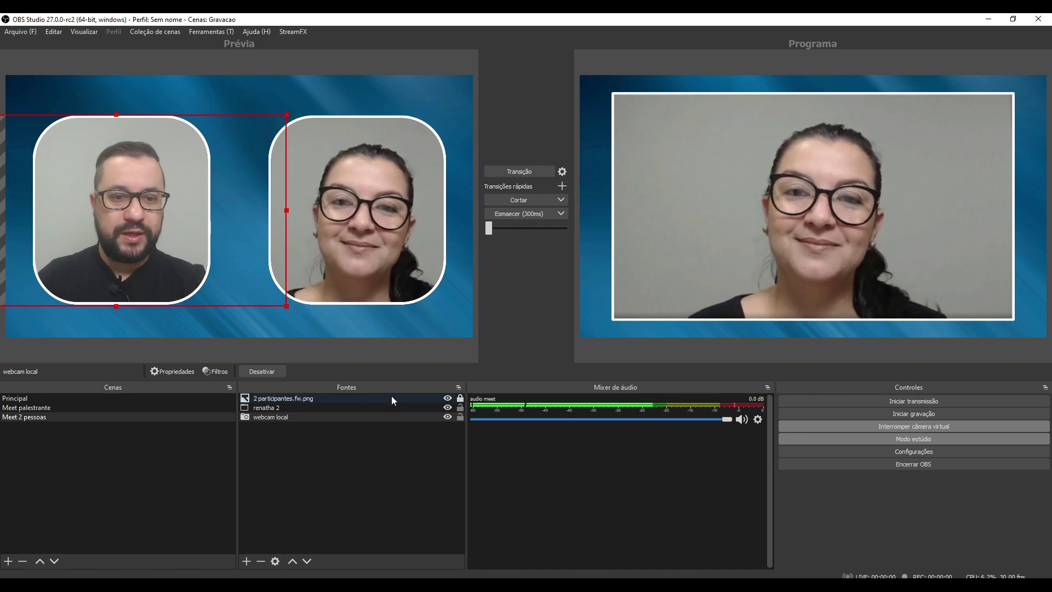
left_click(461, 407)
left_click(460, 417)
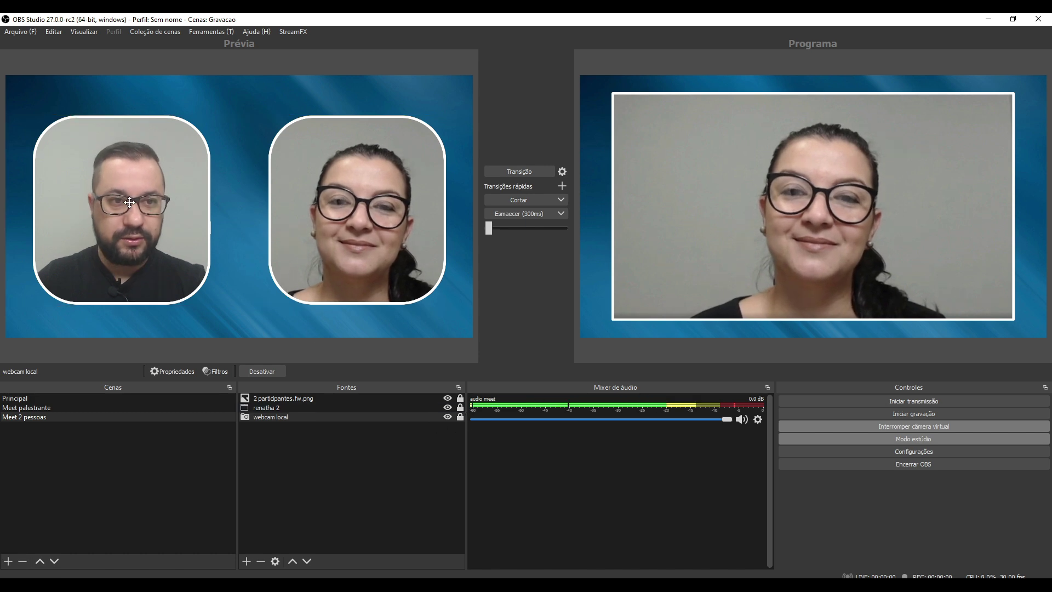
left_click(423, 205)
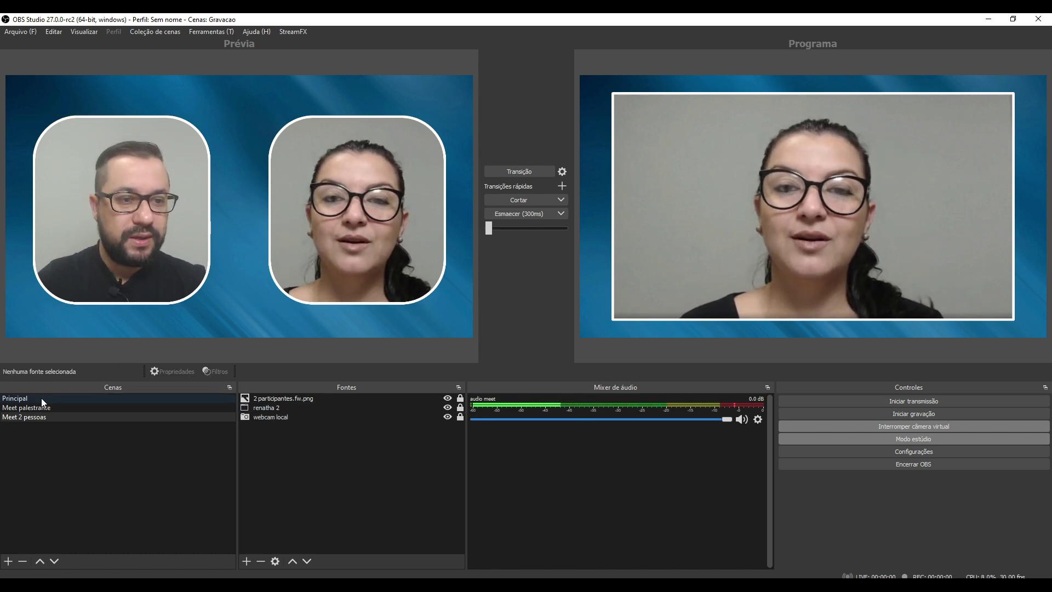
Copy audio local from Principal into Meet 2 pessoas as the last, locked source, and send the scene to the program with Esmaecer (300ms)
left_click(88, 399)
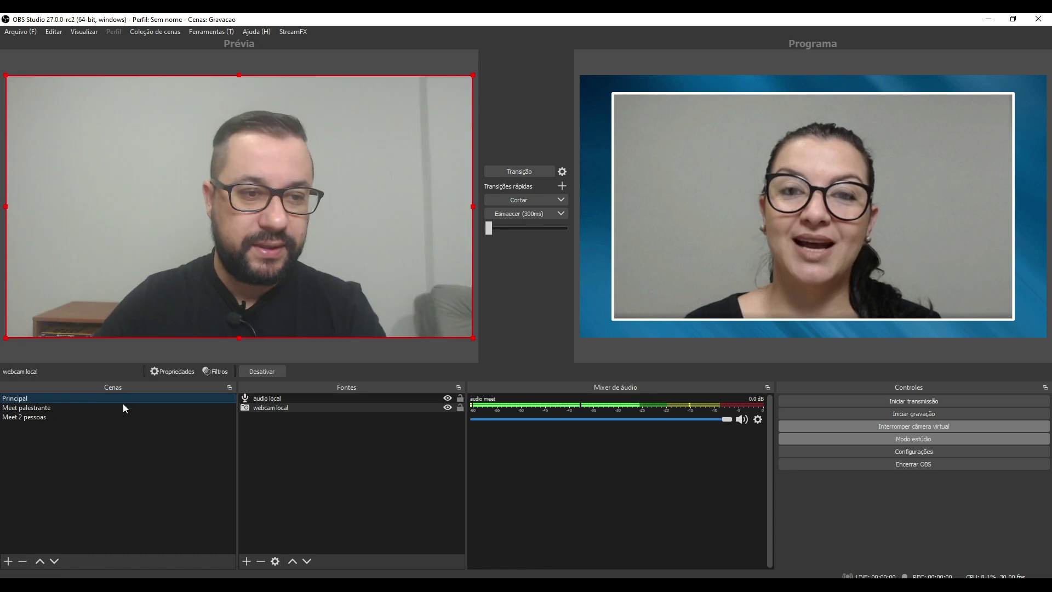
left_click(284, 398)
left_click(282, 408)
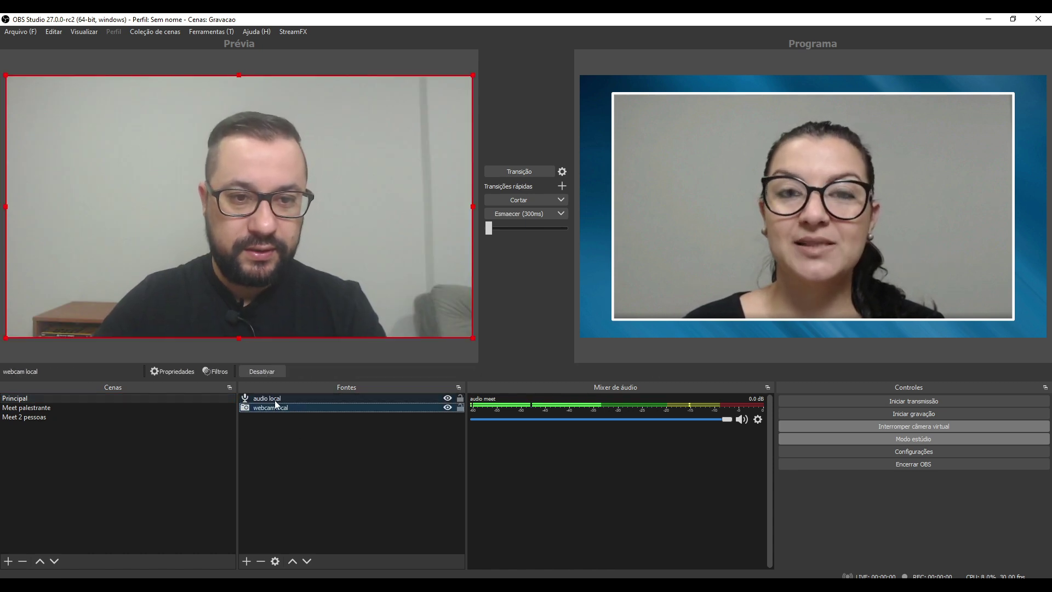
left_click(273, 398)
left_click(66, 417)
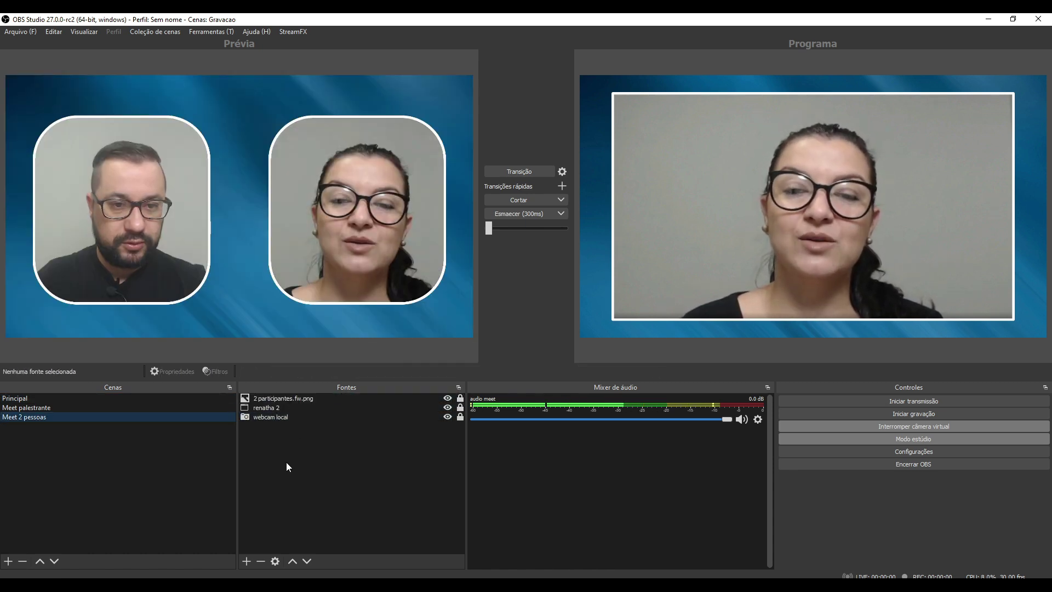
key("ctrl+v")
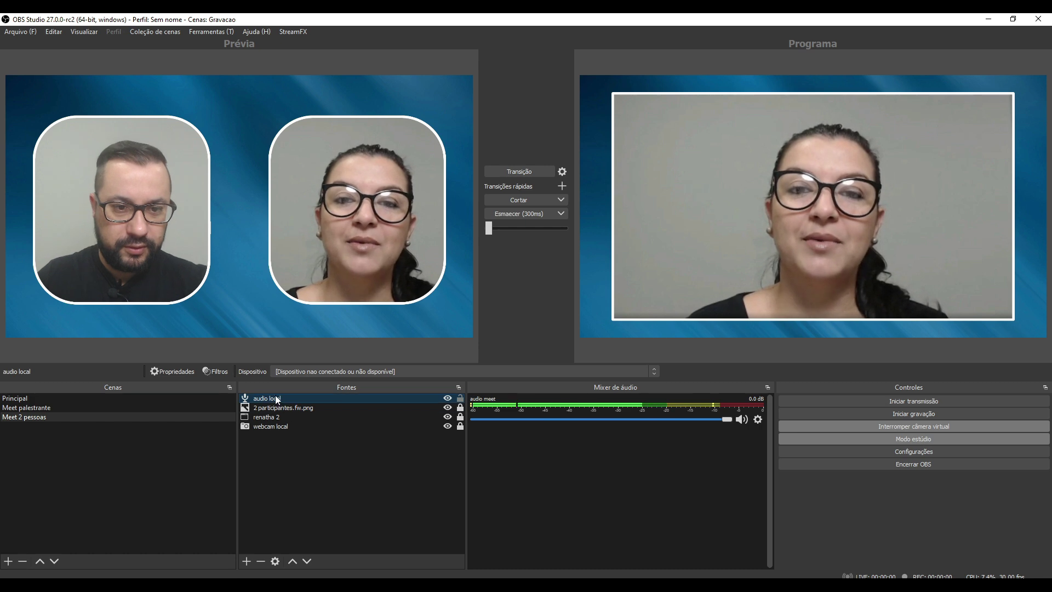
left_click_drag(271, 399, 286, 423)
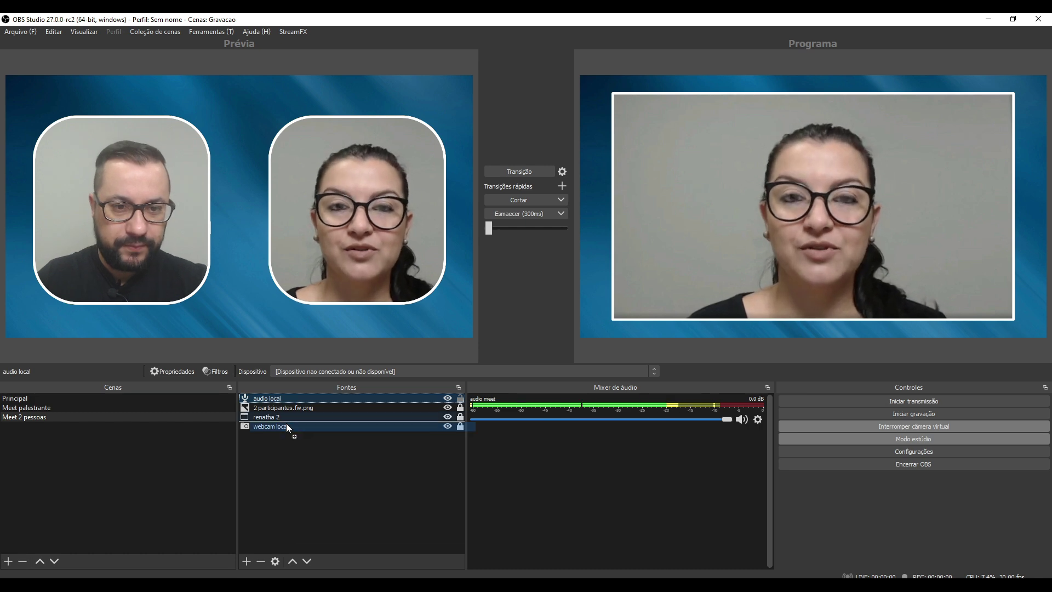
left_click(452, 436)
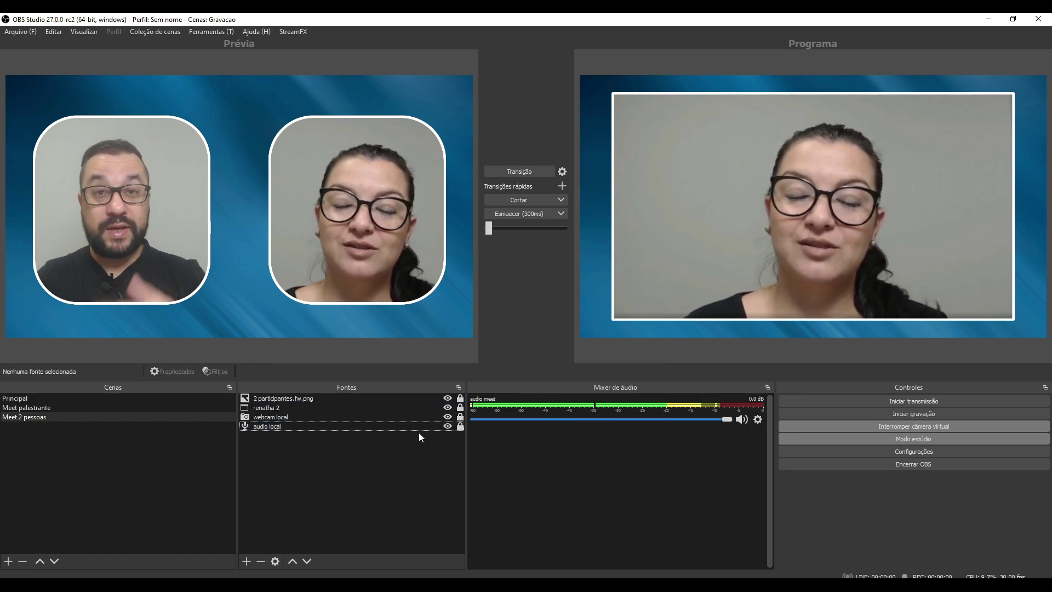
left_click(513, 214)
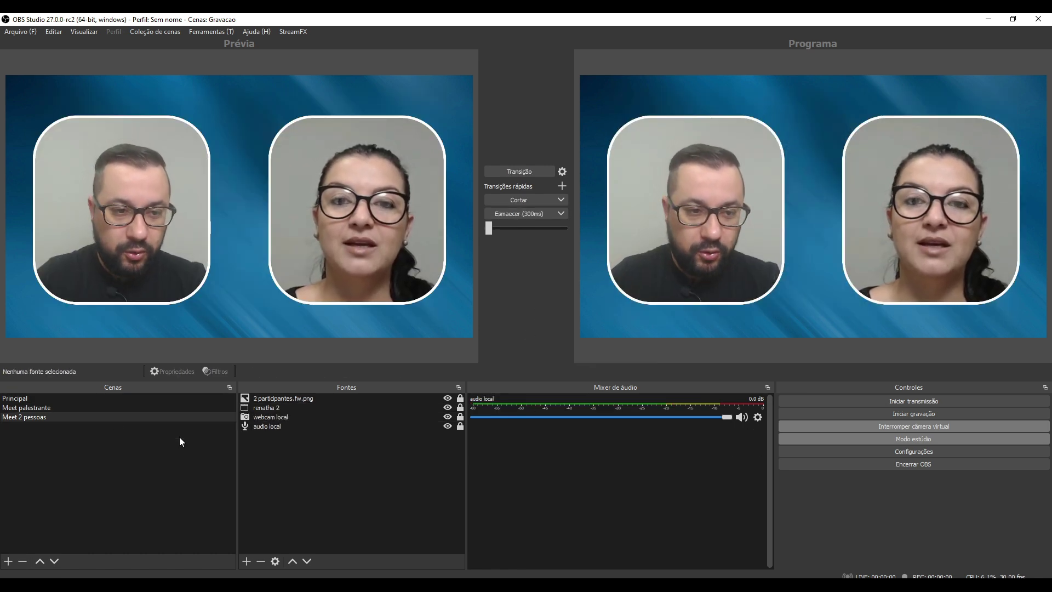
Copy audio meet from Meet palestrante, paste it as a reference at the end of Meet 2 pessoas, and fade the scene to the program again
left_click(40, 408)
left_click(301, 417)
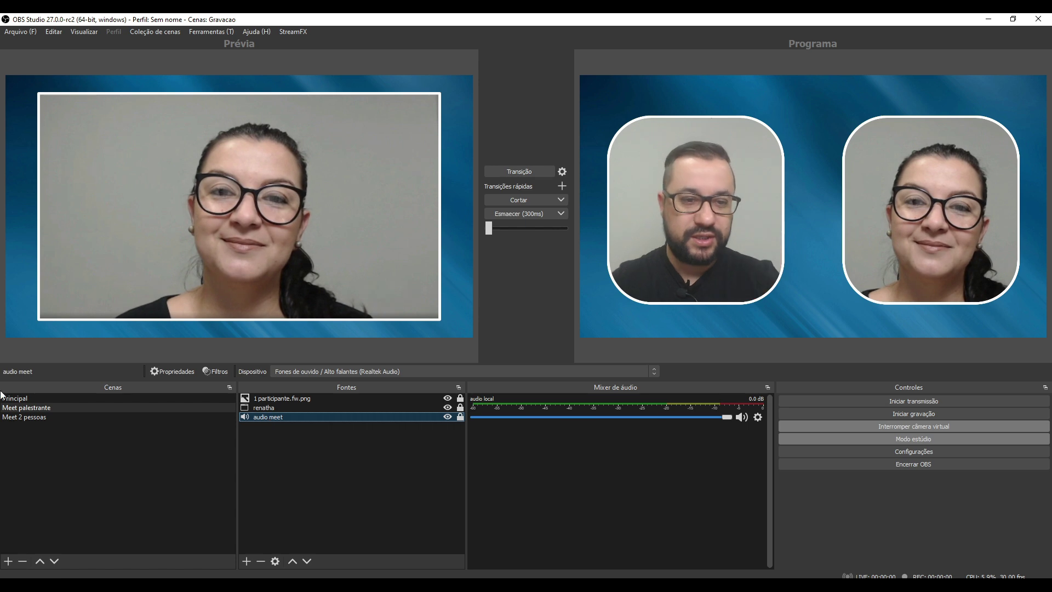
left_click(46, 417)
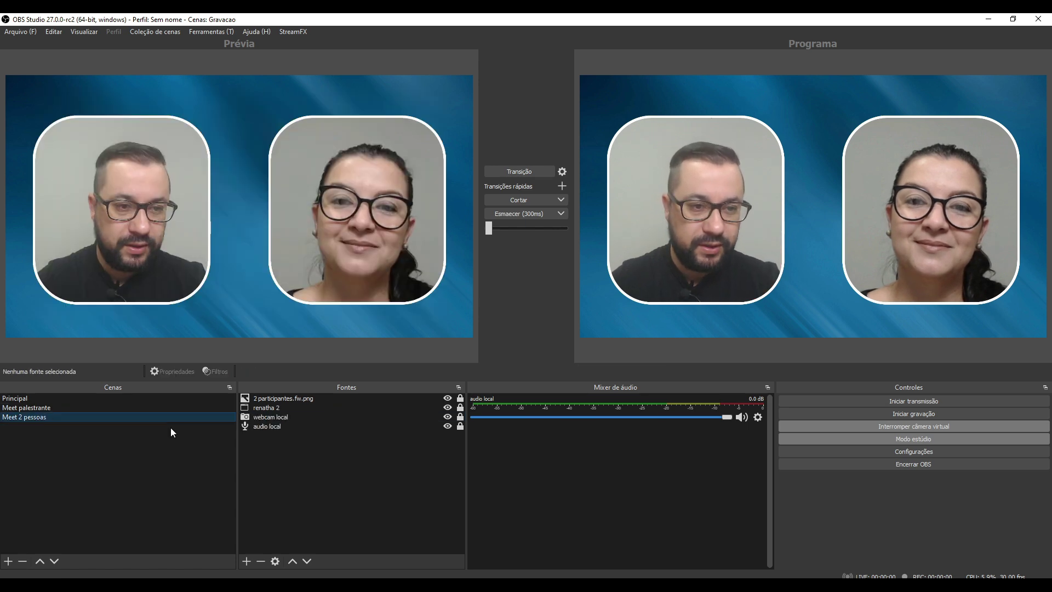
right_click(288, 462)
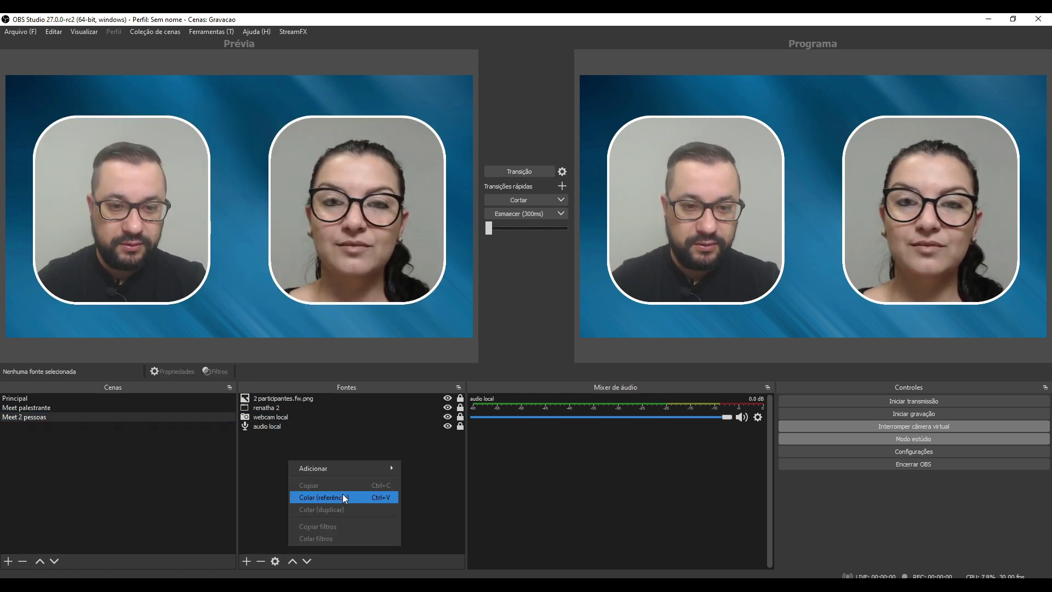
left_click(339, 496)
left_click_drag(277, 398, 291, 445)
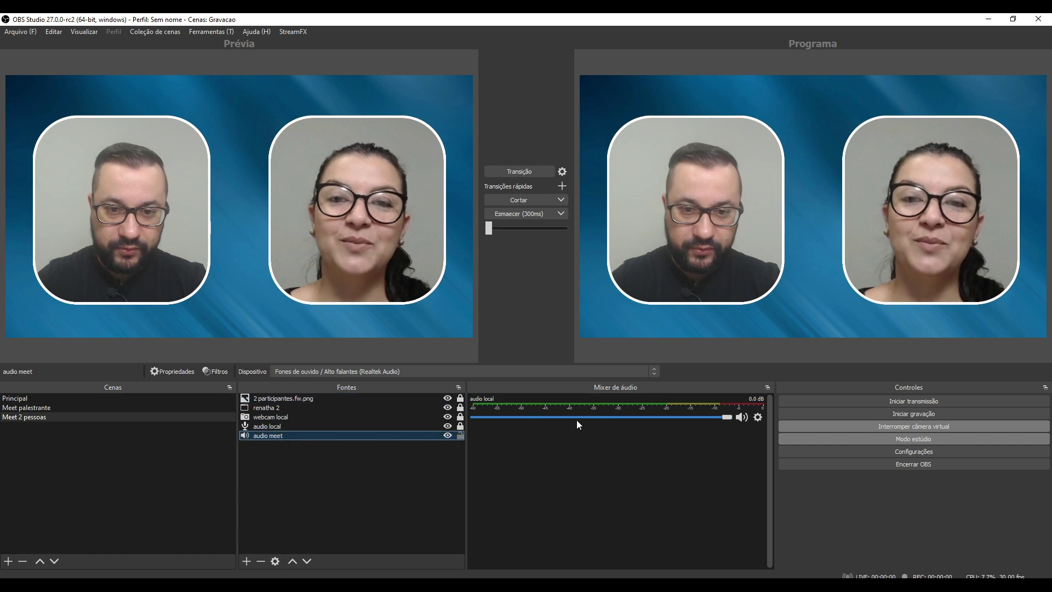
left_click(523, 215)
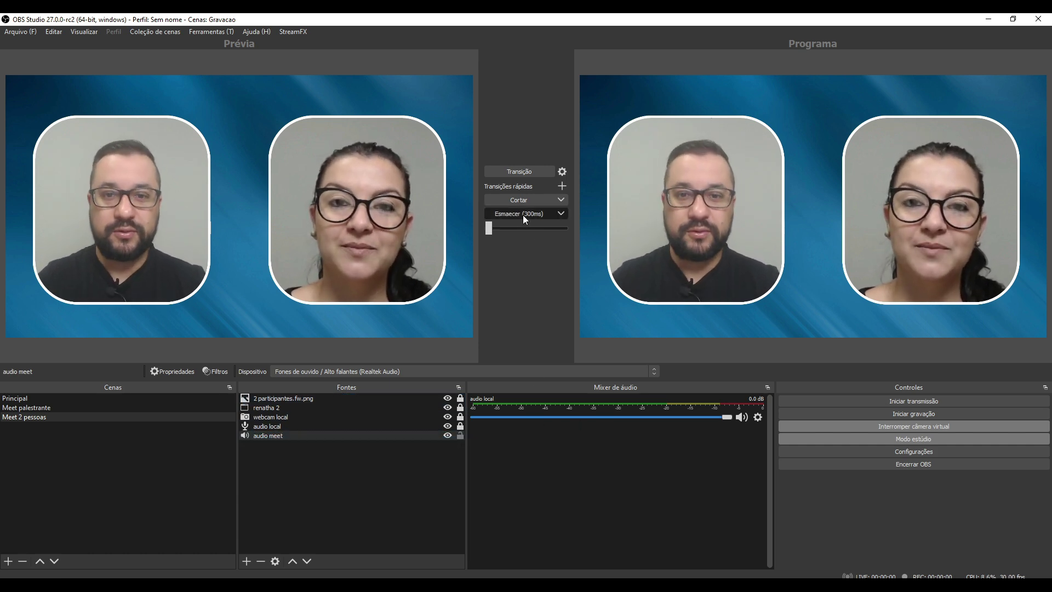
Set the audio local source's device to Microfone (2- USB Audio CODEC)
left_click(283, 426)
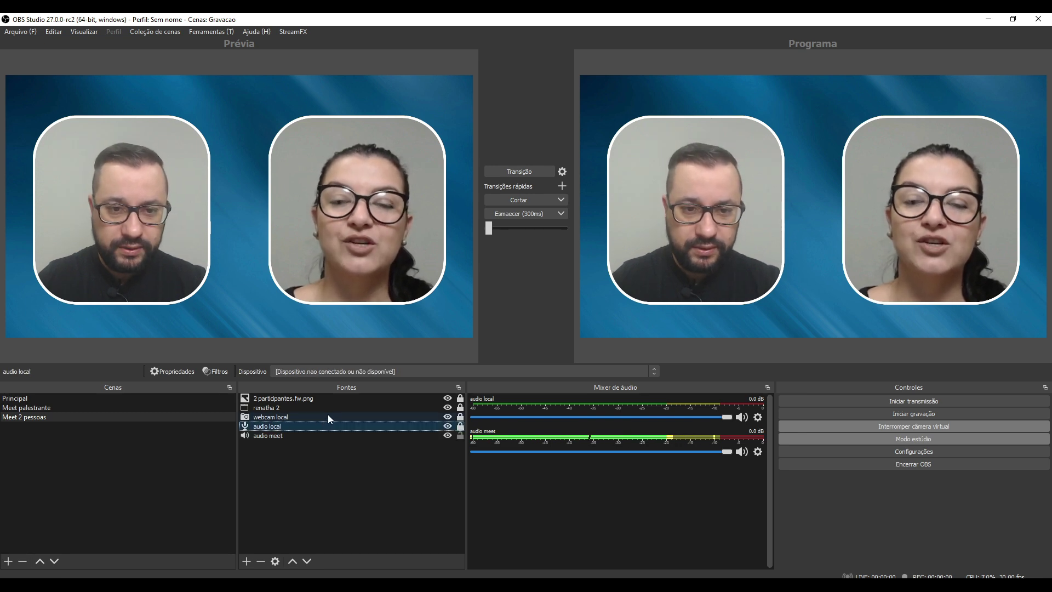
left_click(341, 370)
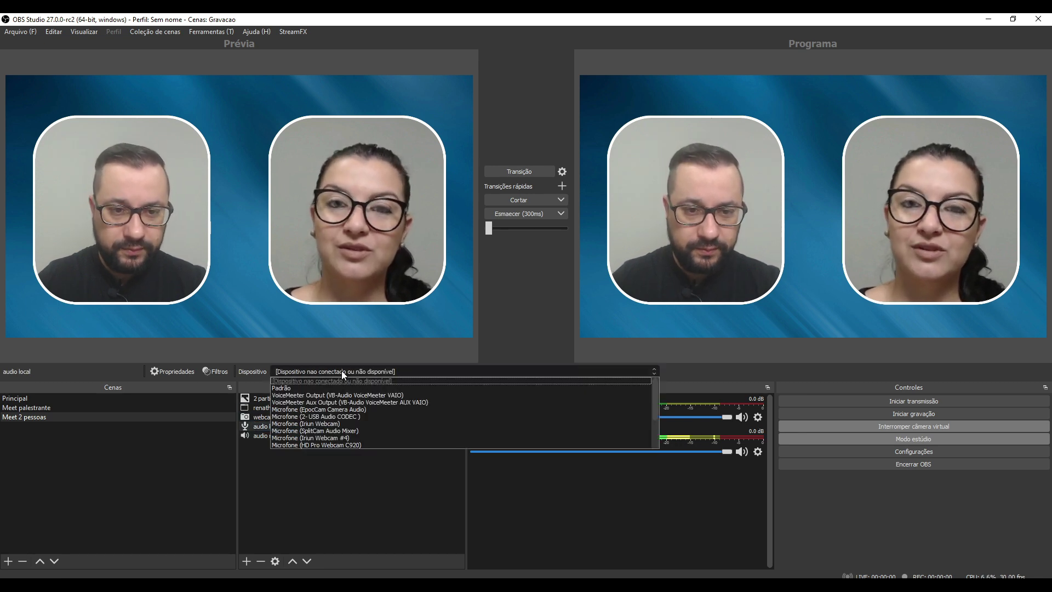
left_click(346, 415)
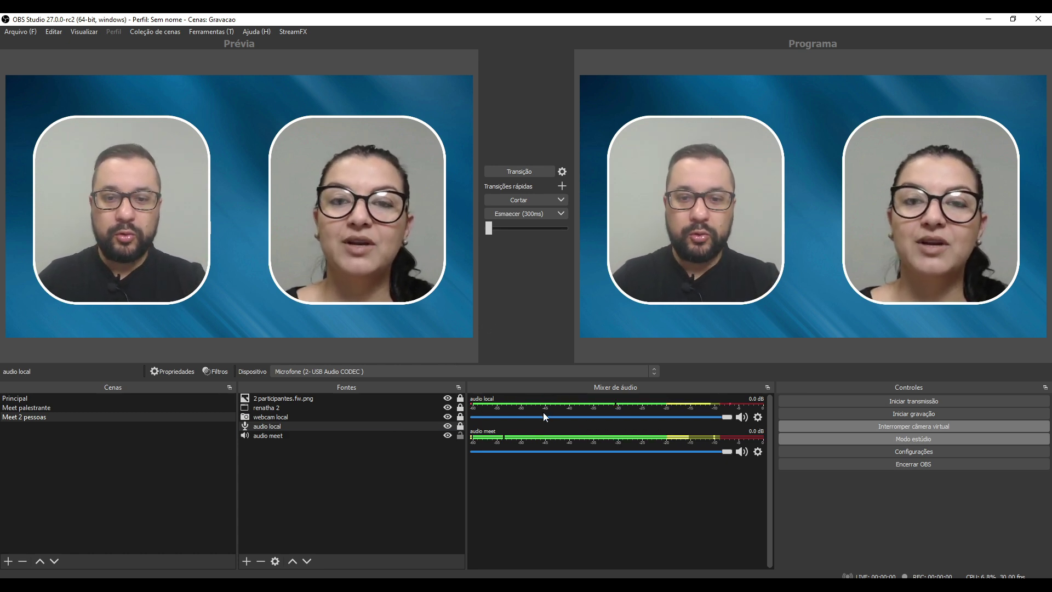
Load the Meet palestrante scene in the preview and send it to the program with Esmaecer (300ms)
left_click(287, 434)
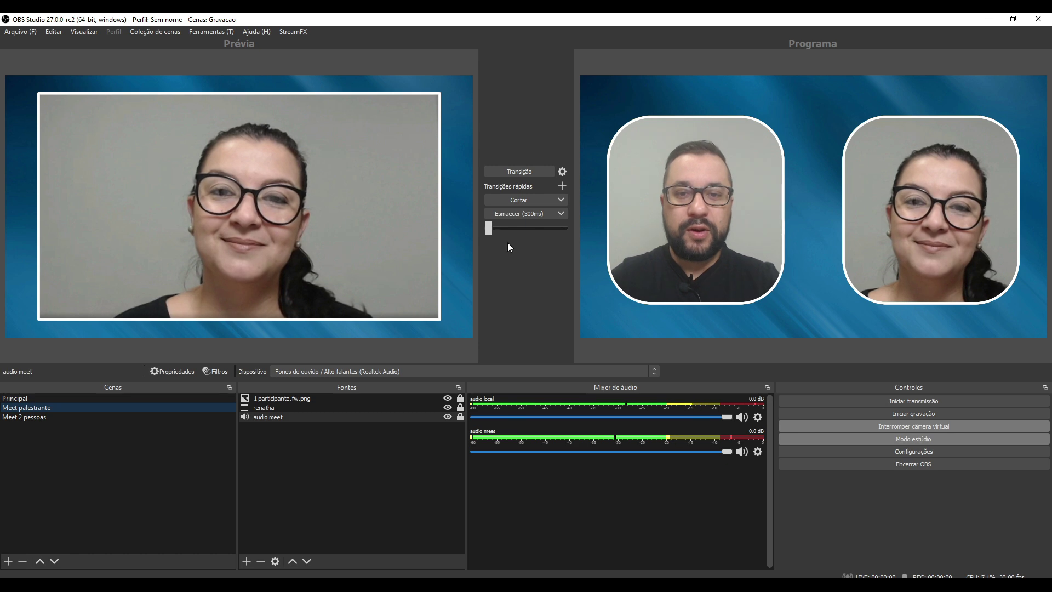
left_click(506, 215)
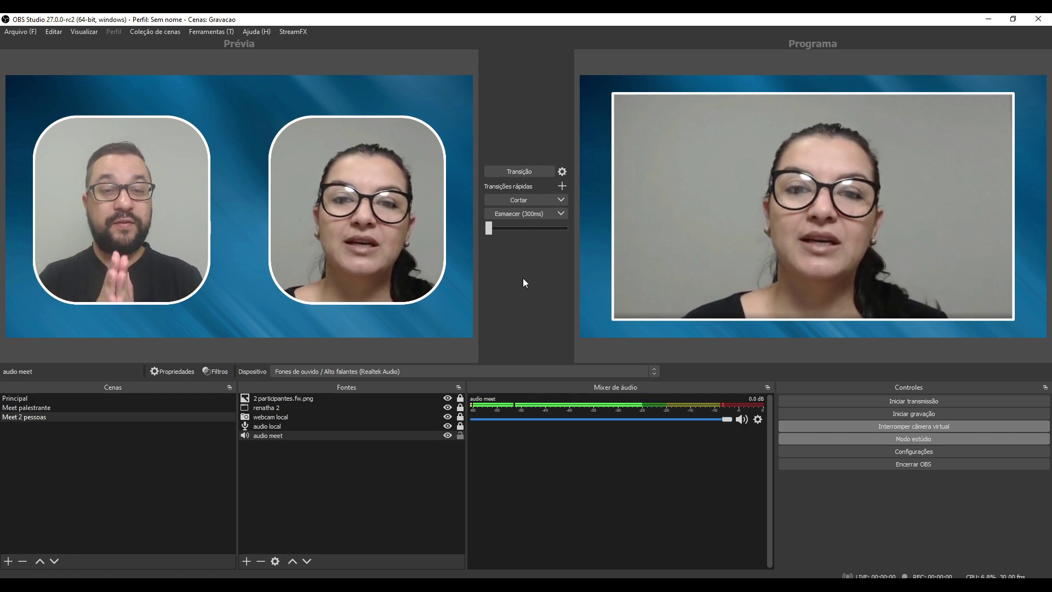
Check the Principal and Meet palestrante scenes, and the guest's pinned video in the Google Meet window
left_click(77, 400)
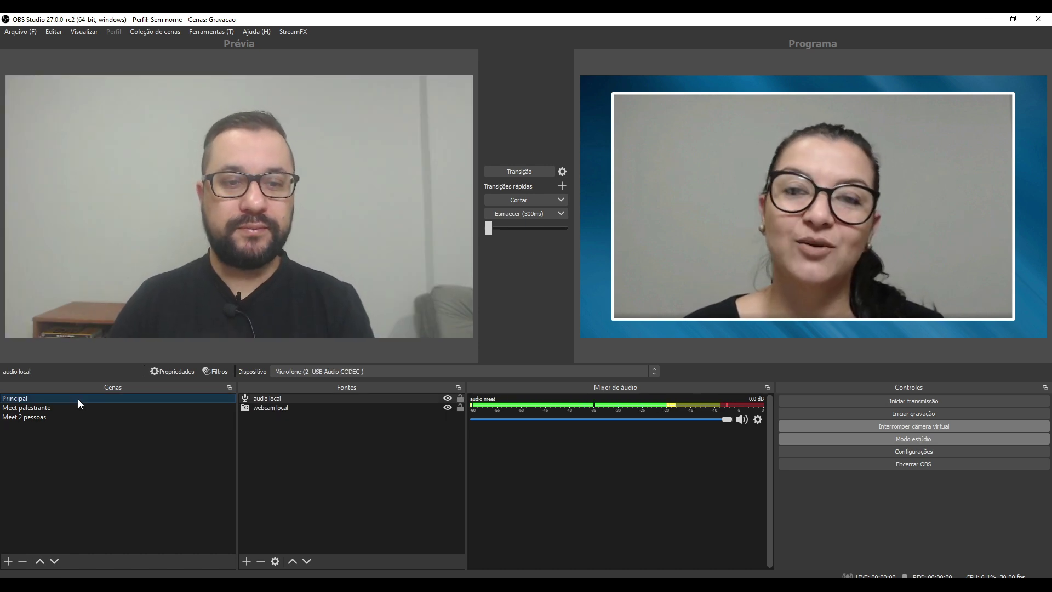
left_click(61, 407)
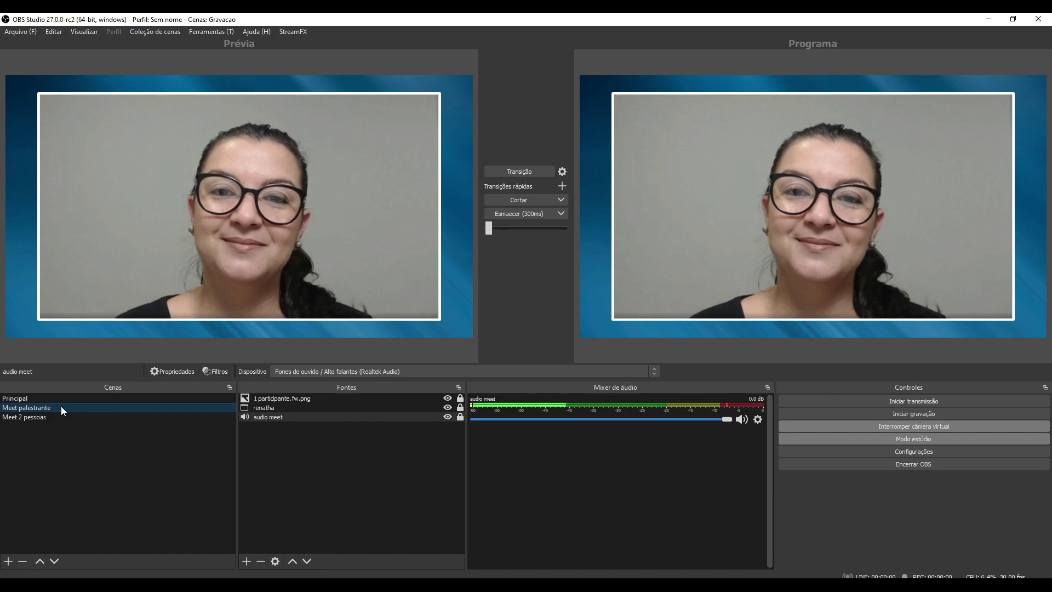
key("alt+Tab")
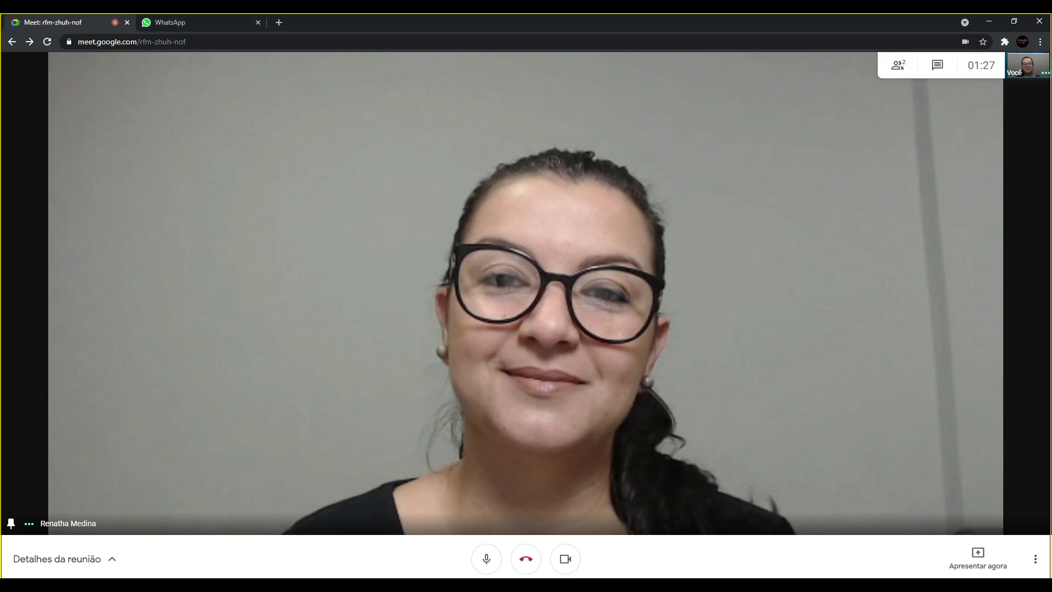
mouse_move(526, 298)
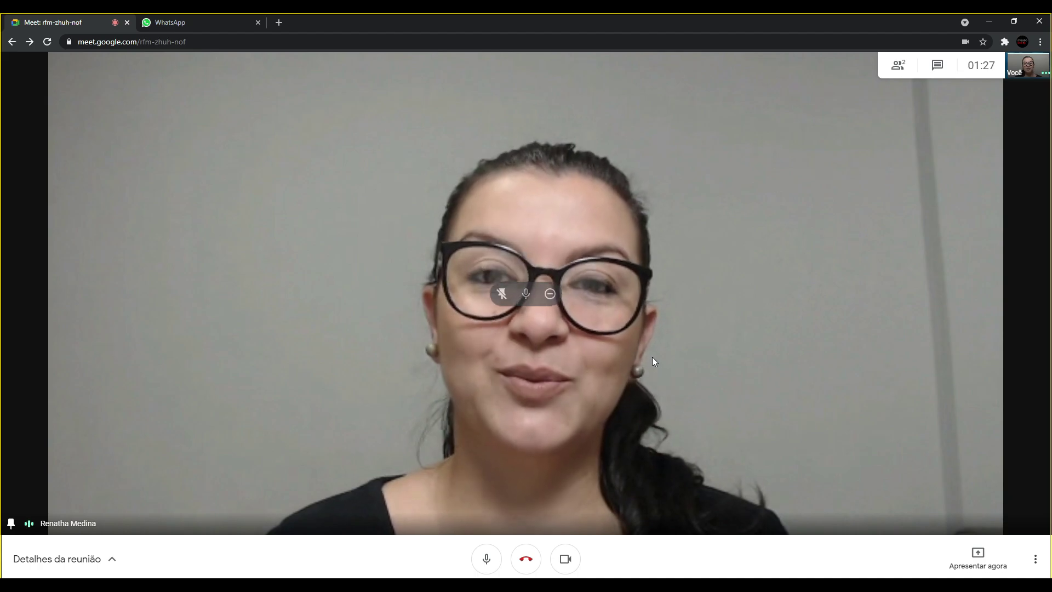
key("alt+Tab")
Preview the Principal and Meet 2 pessoas scenes, and switch to Google Meet to unpin the guest's video
left_click(127, 397)
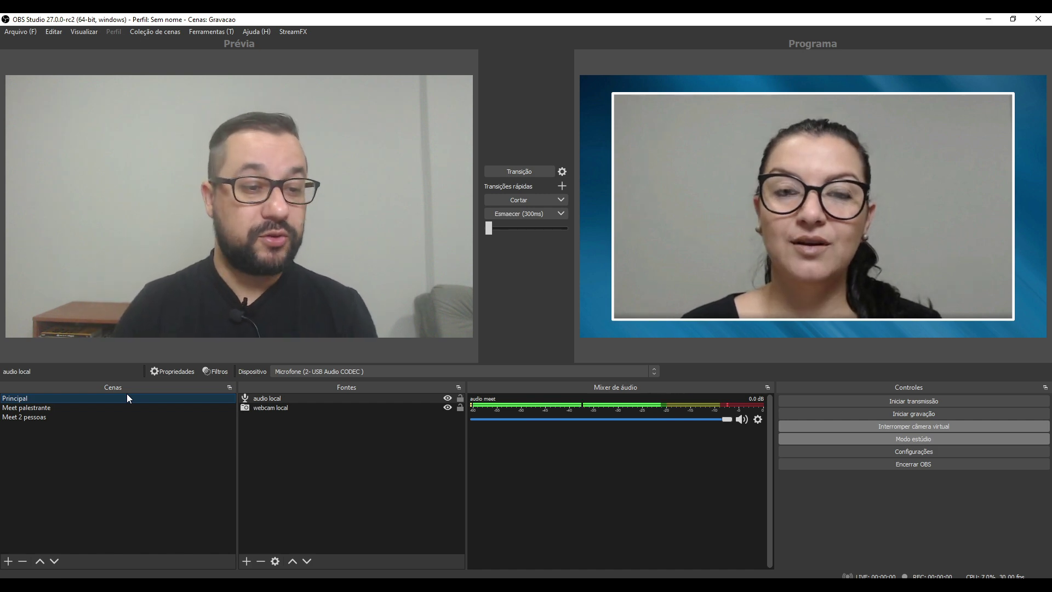
left_click(44, 418)
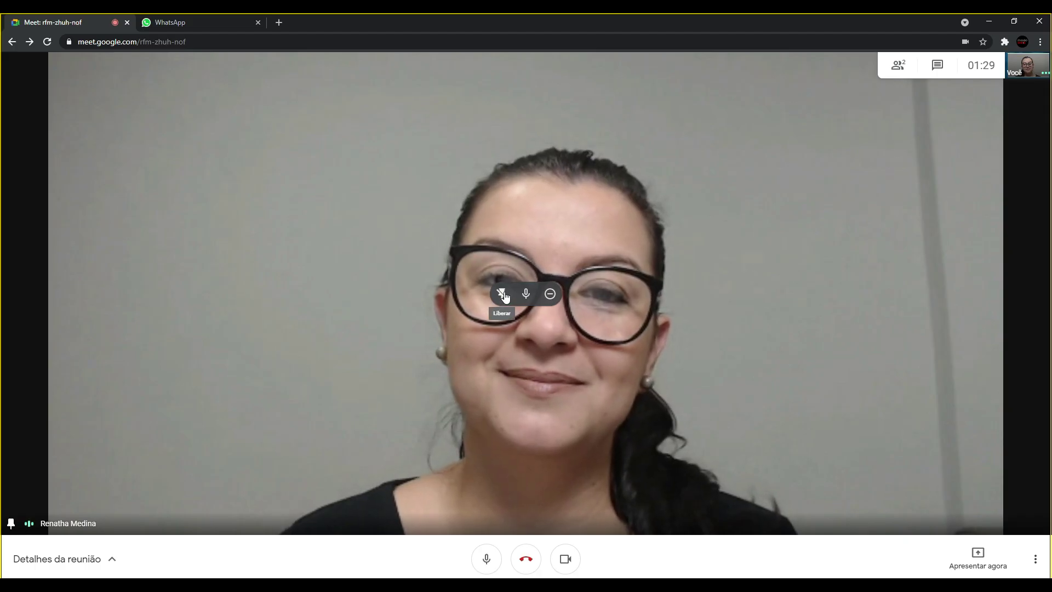
left_click(503, 295)
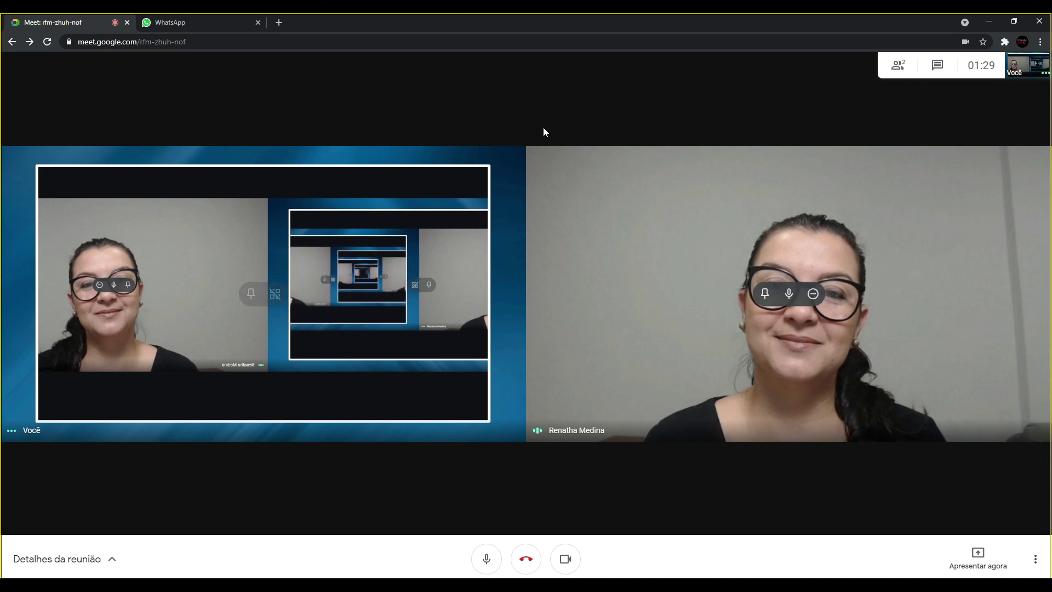
Switch to OBS to preview the Meet palestrante scene with the guest's video unpinned, and return to Google Meet
key("alt+Tab")
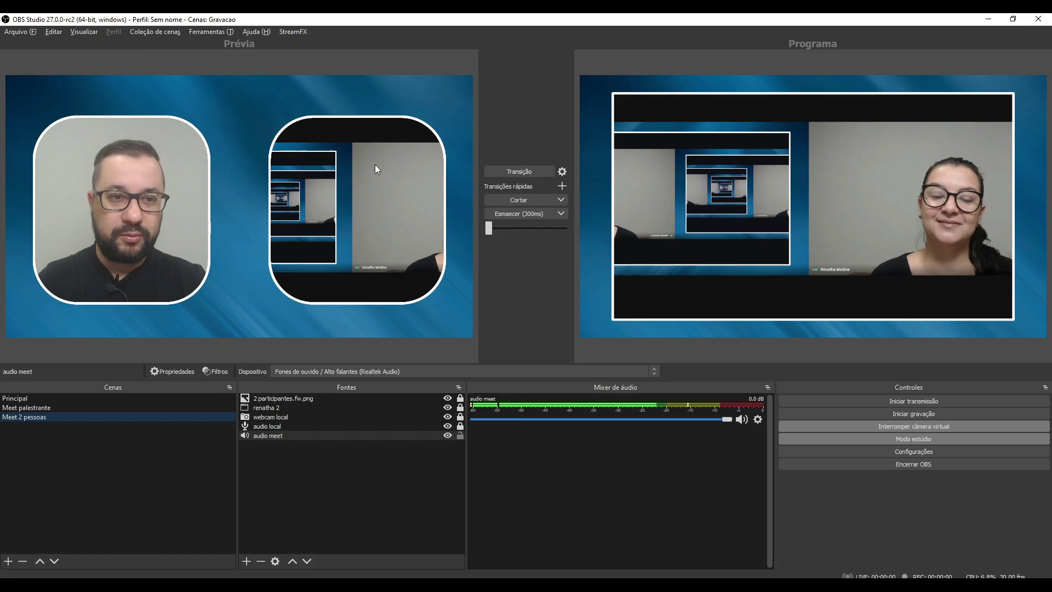
left_click(50, 407)
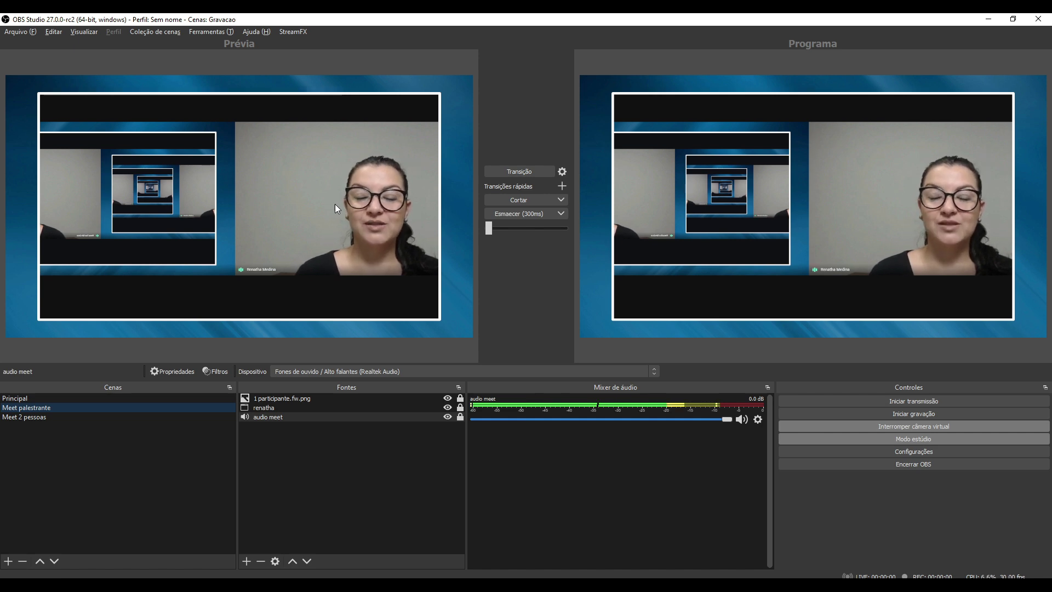
key("alt+Tab")
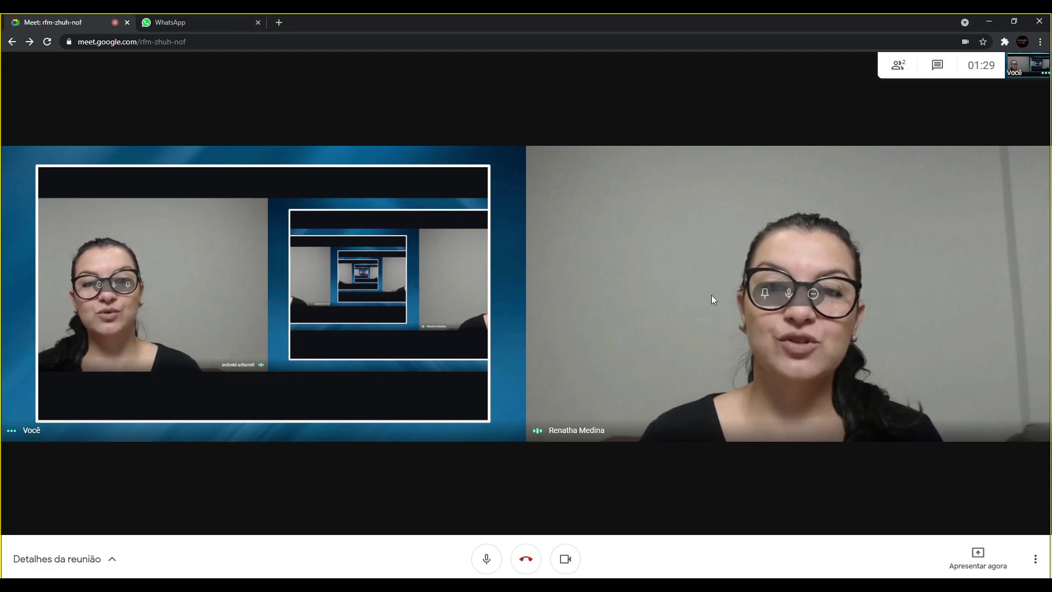
Pin the guest's video in Google Meet and load the Meet 2 pessoas scene in the OBS preview
left_click(766, 295)
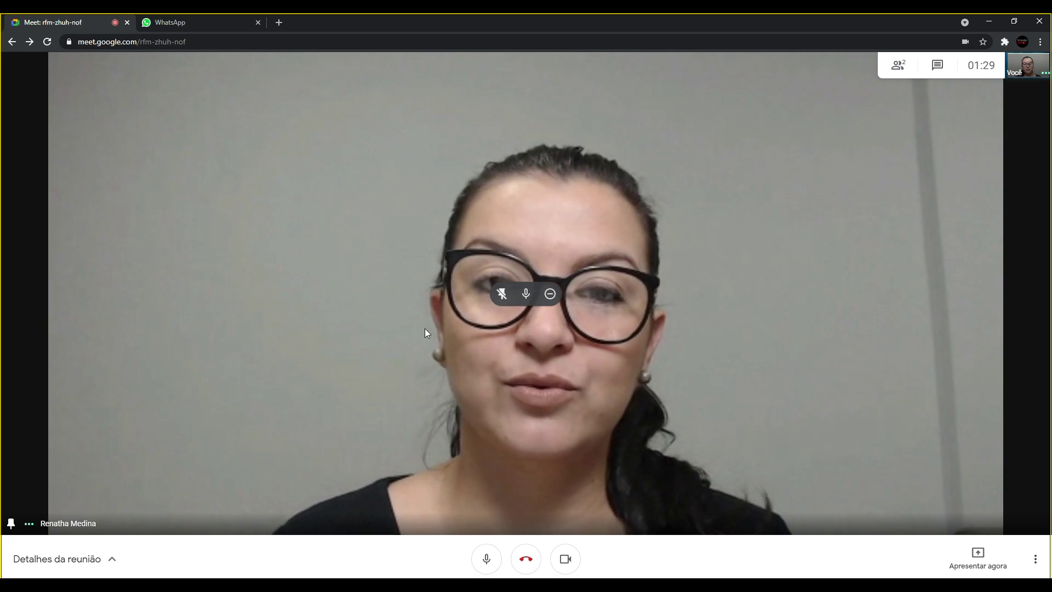
key("alt+Tab")
left_click(25, 417)
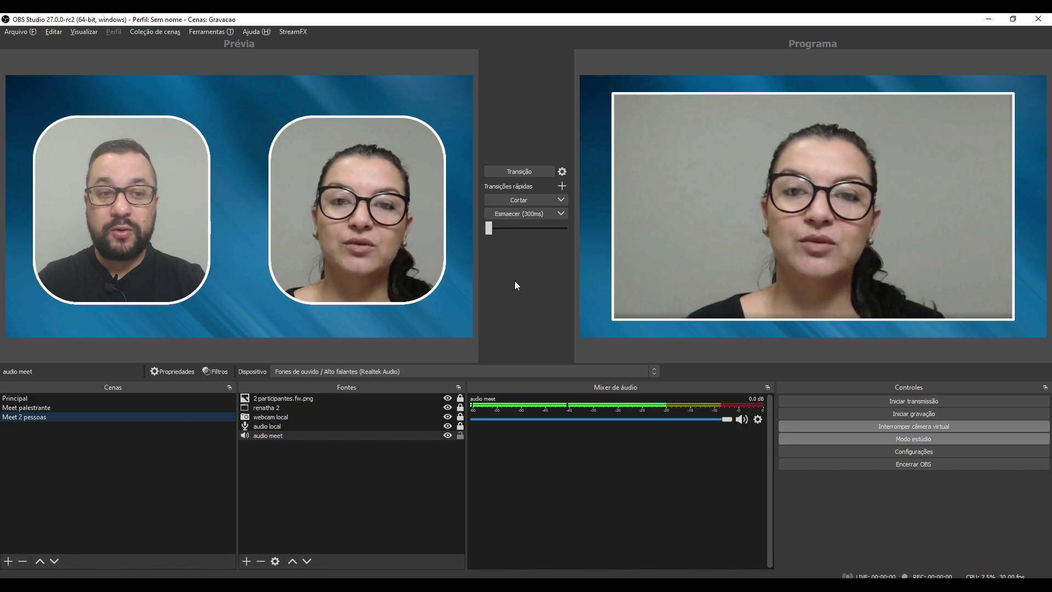
Pin the guest's video and then your own video in Google Meet, and check the feed in OBS
key("alt+Tab")
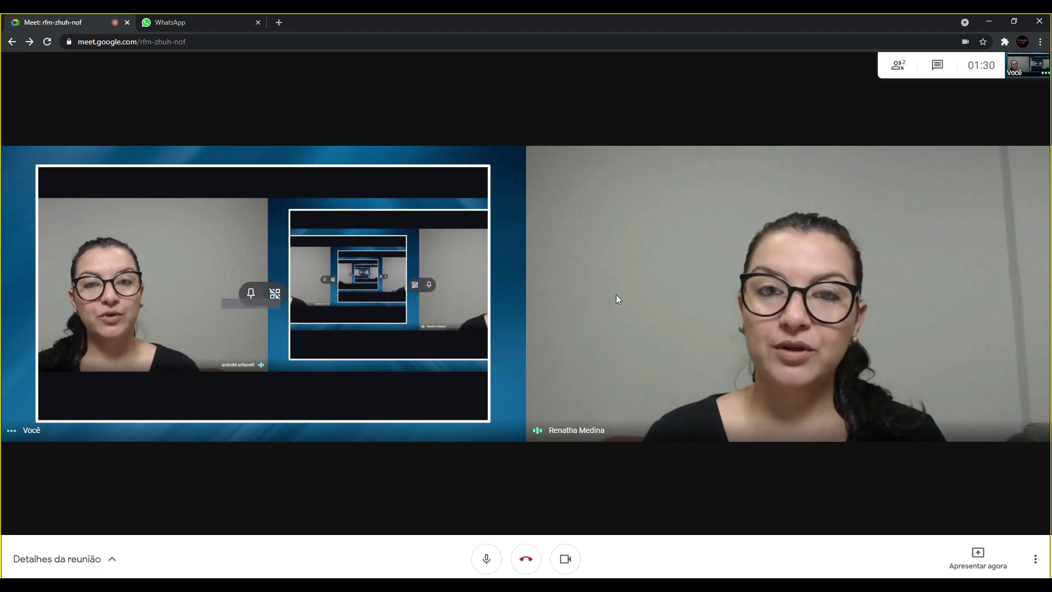
left_click(766, 294)
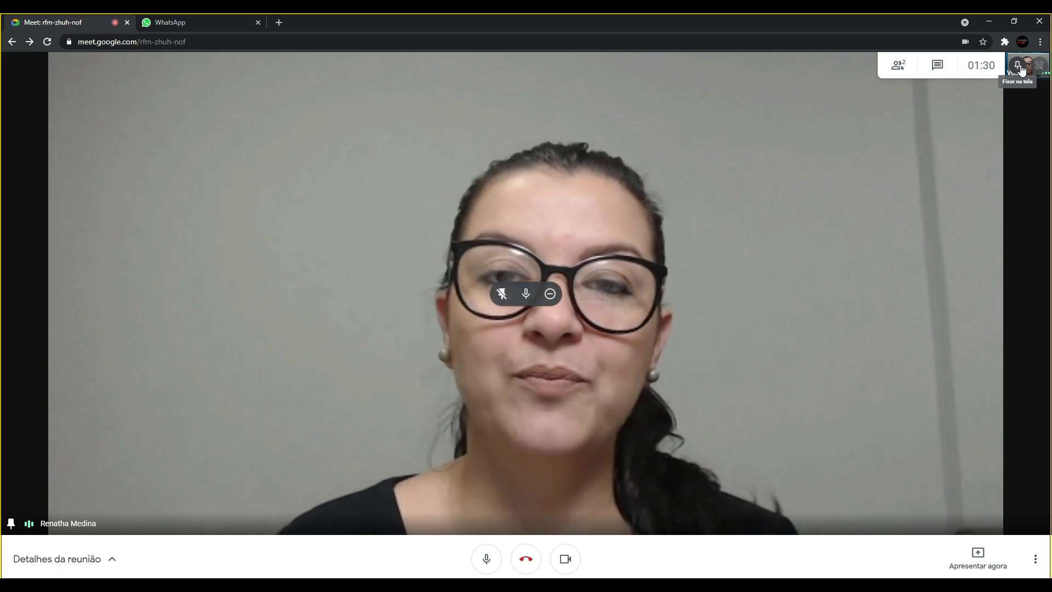
left_click(1016, 65)
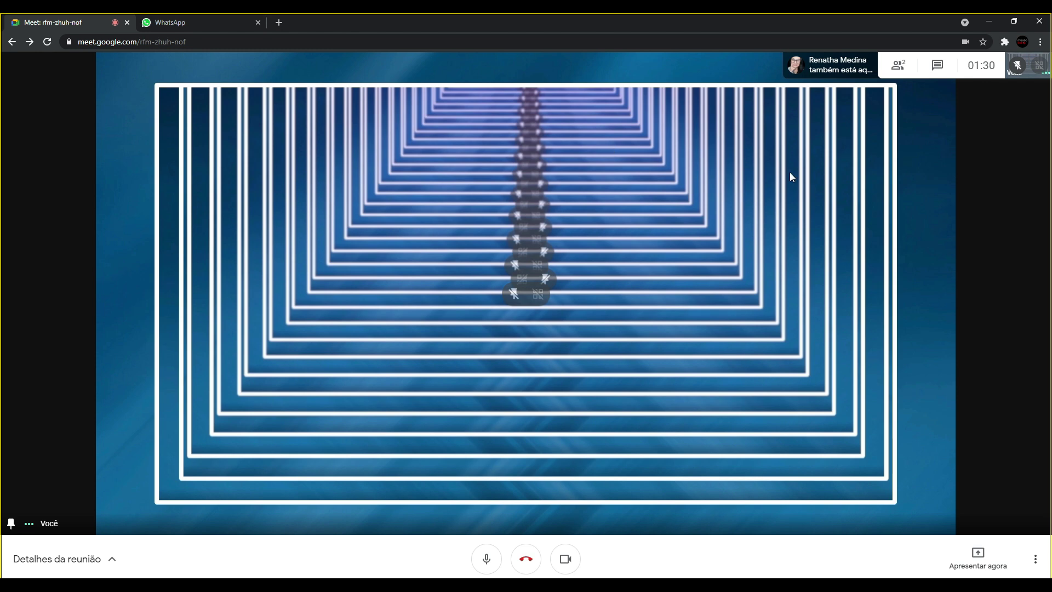
key("alt+Tab")
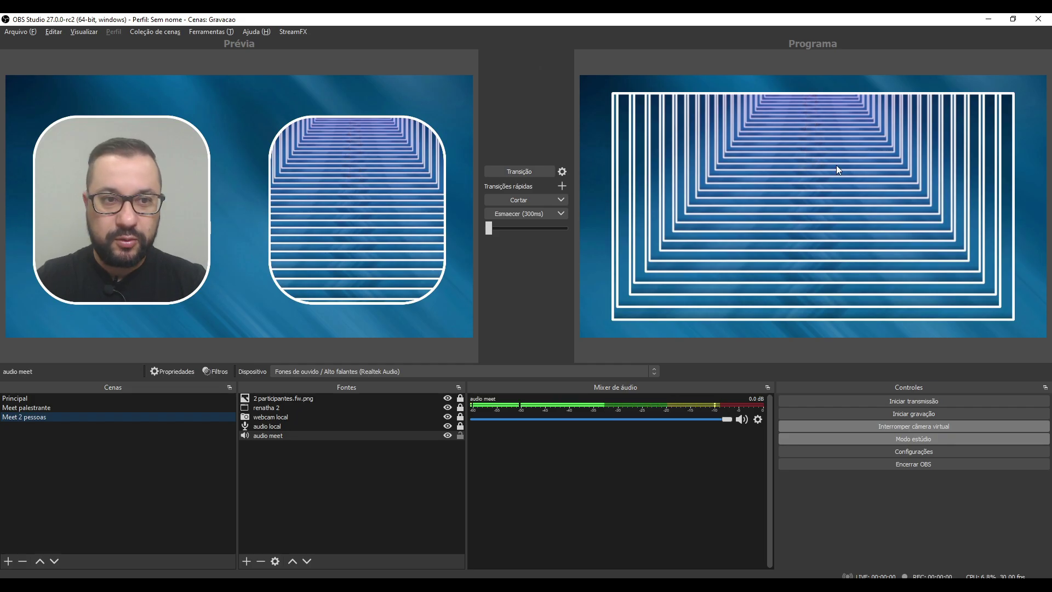
Unpin your own video in Google Meet, pin the guest's video instead, and switch back to OBS
key("alt+Tab")
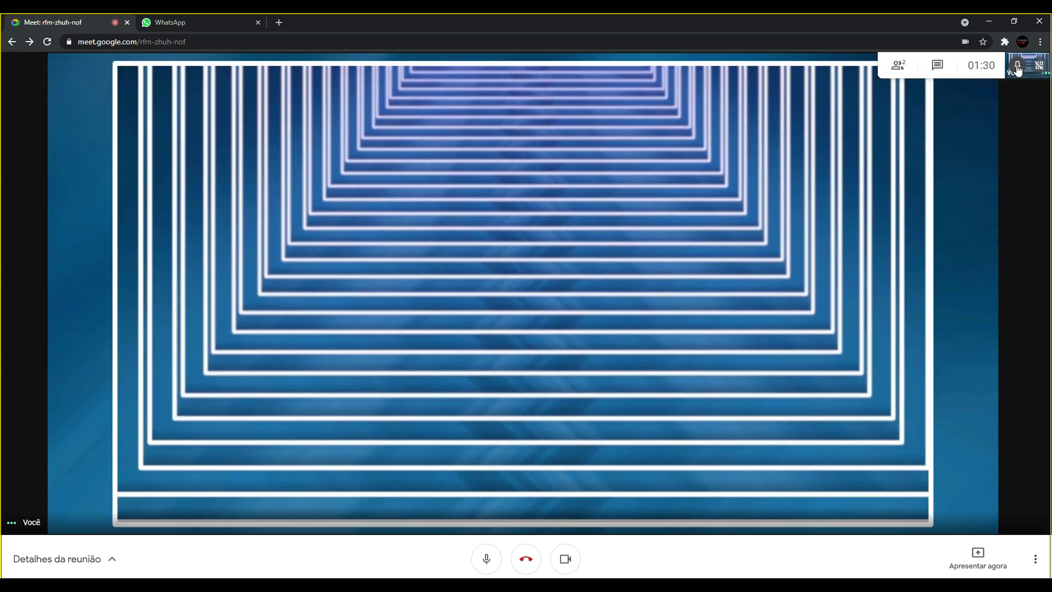
left_click(1017, 66)
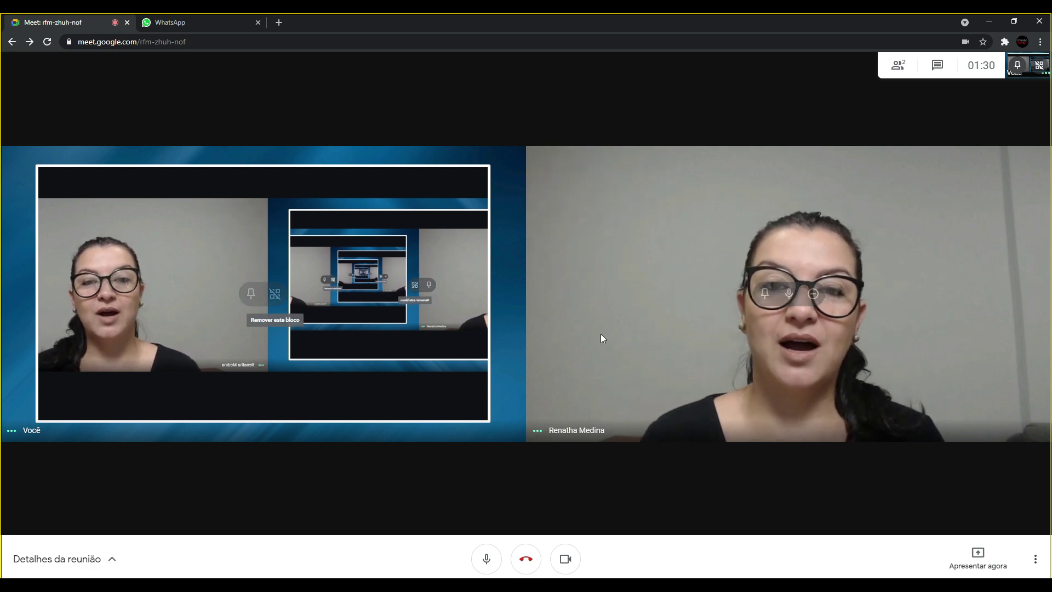
left_click(765, 298)
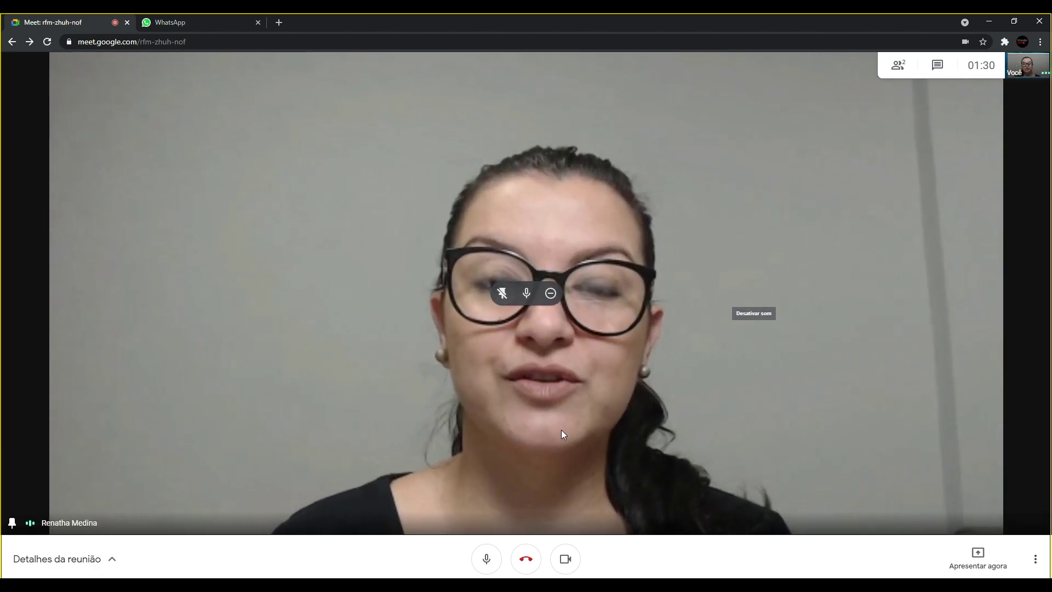
left_click(557, 584)
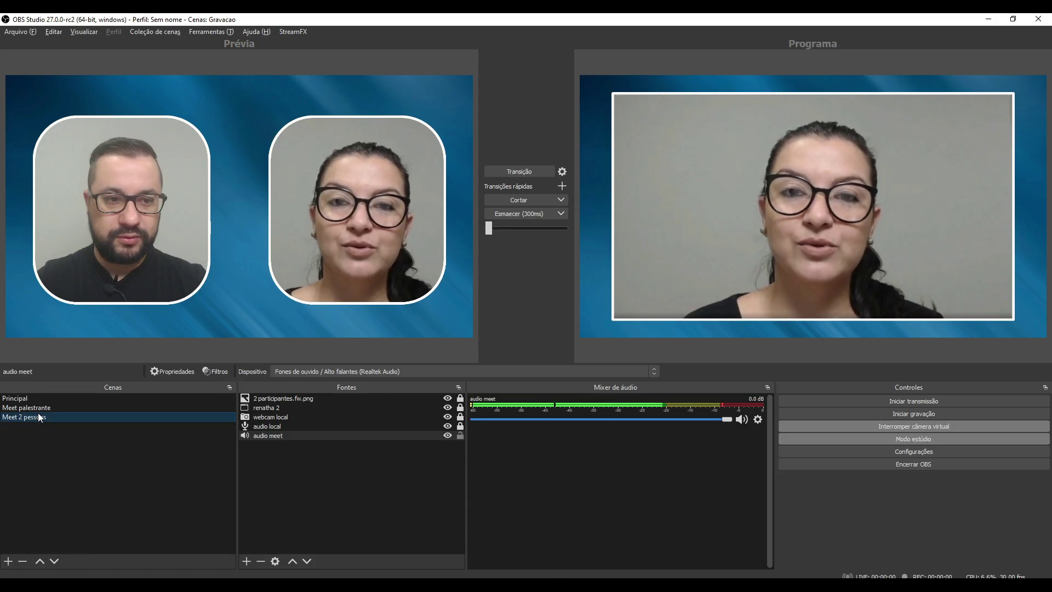